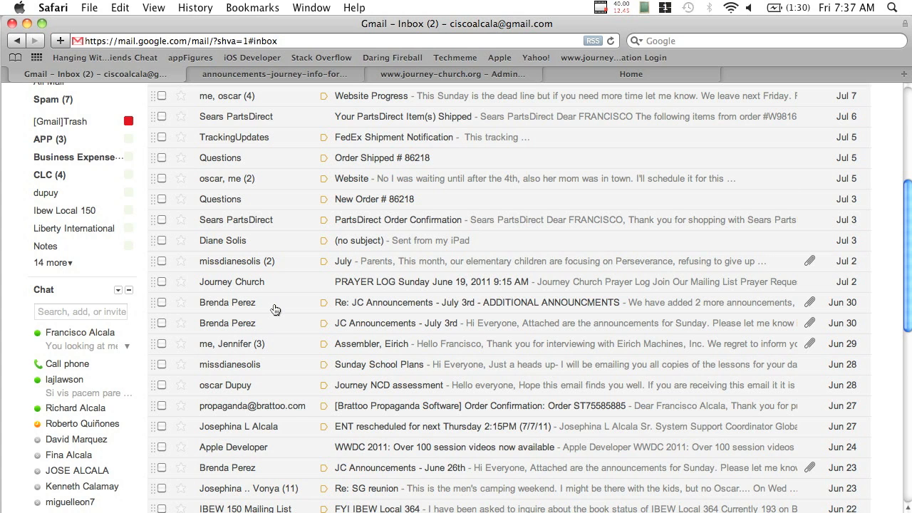
Open the 'Re: JC Announcements - July 3rd' email and view its attached announcements-journey-info-for-July-03.doc
click(222, 303)
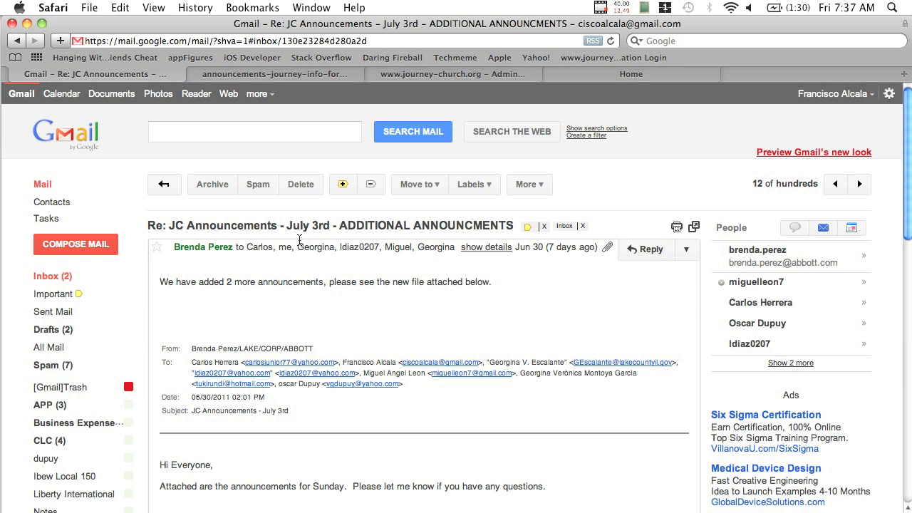
scroll(256, 282, down, 1)
scroll(257, 284, down, 10)
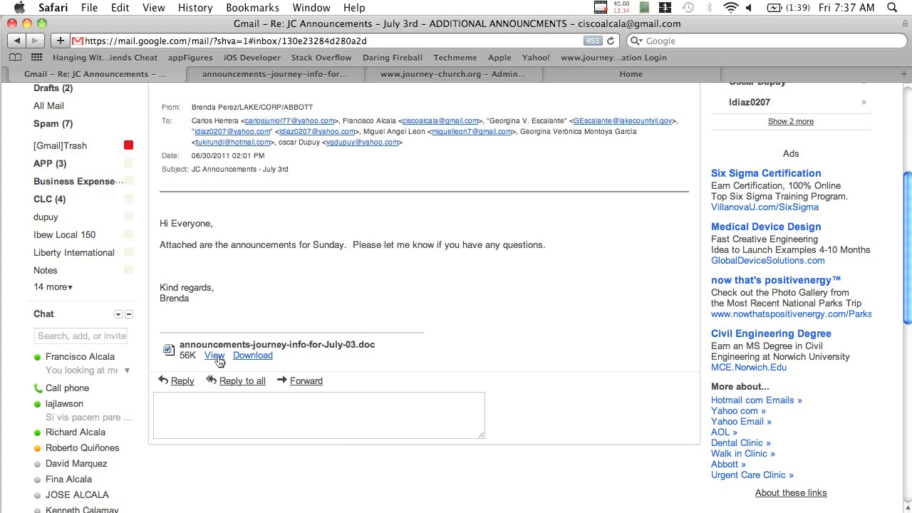
click(217, 358)
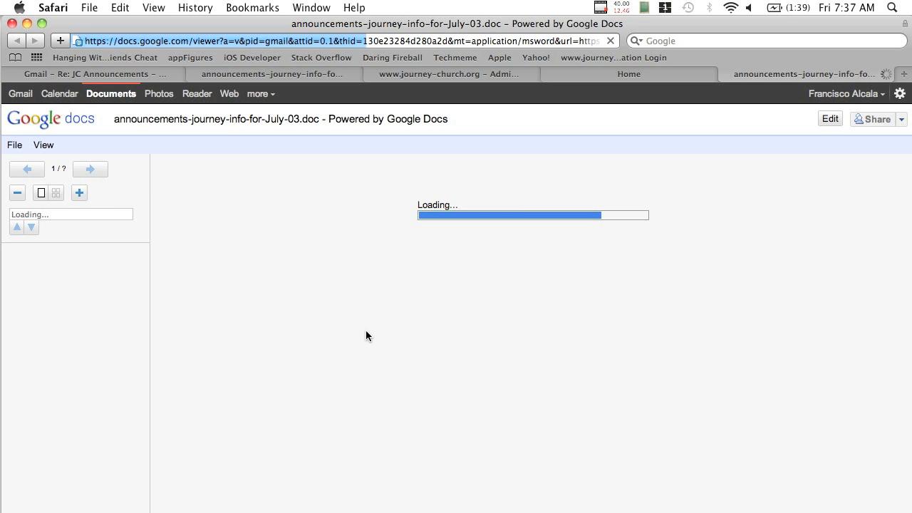
Skim the loaded announcements document and glance at the church website's Home tab
scroll(366, 335, down, 3)
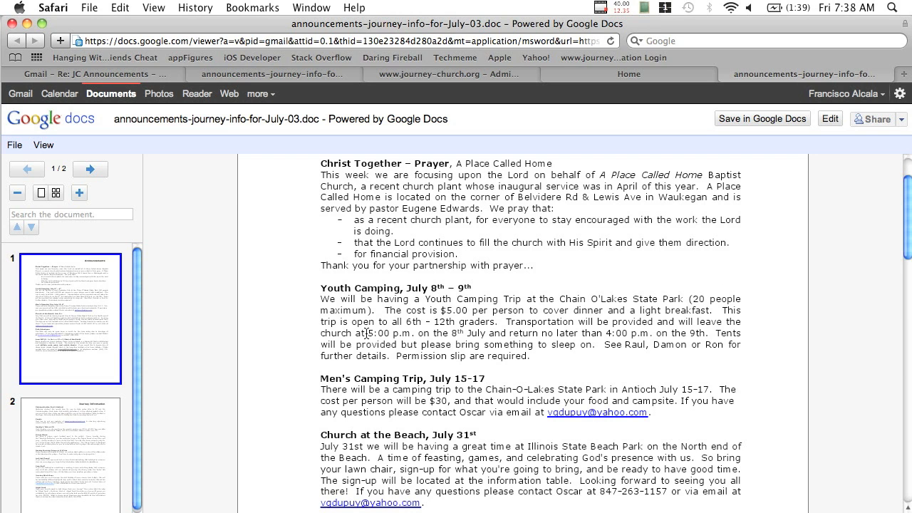
scroll(366, 334, up, 2)
scroll(366, 333, down, 10)
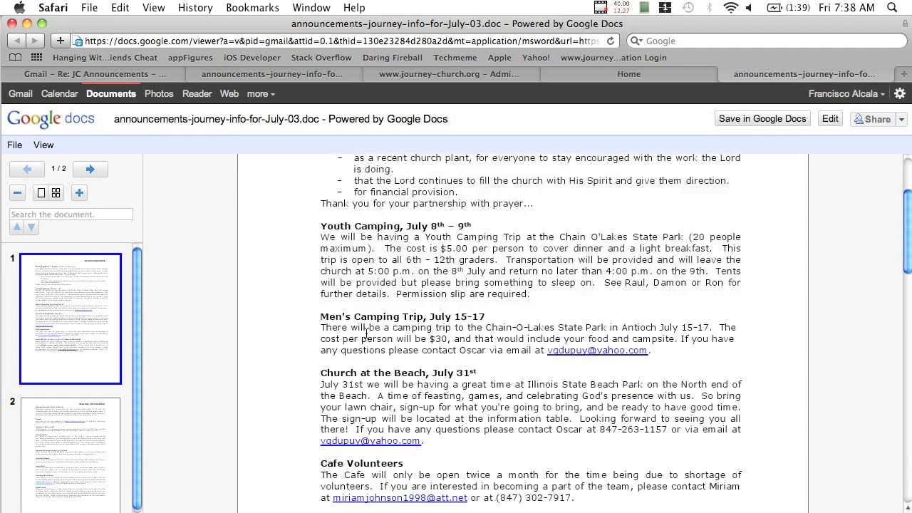
scroll(372, 320, up, 5)
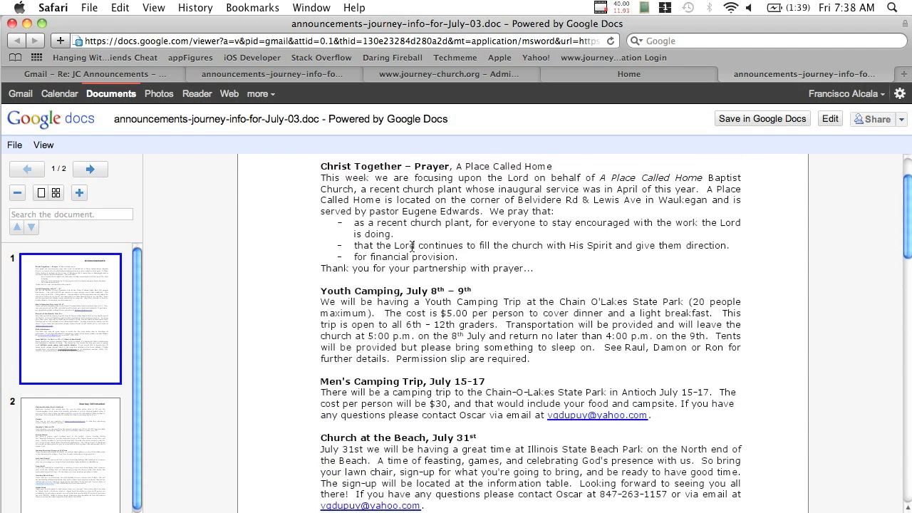
click(605, 77)
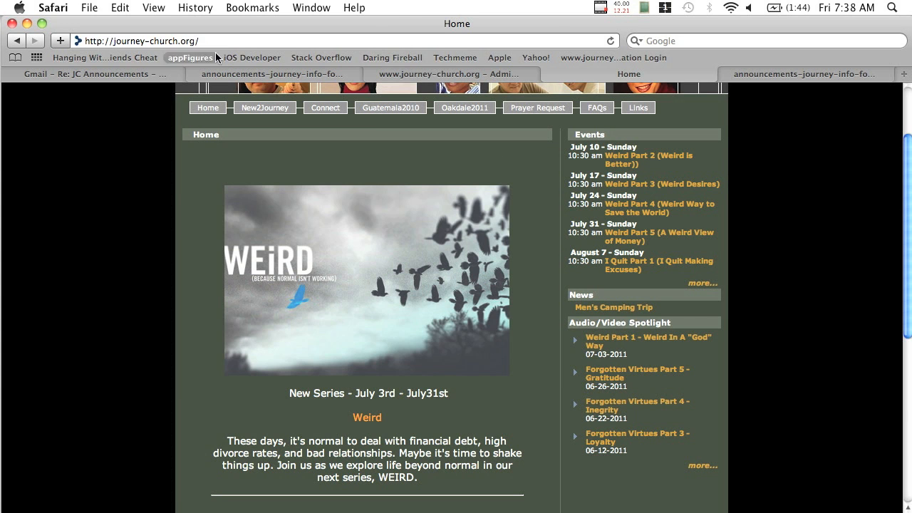
click(270, 73)
Read through the announcements, including the Youth Camping, July 8th – 9th section
scroll(357, 339, down, 10)
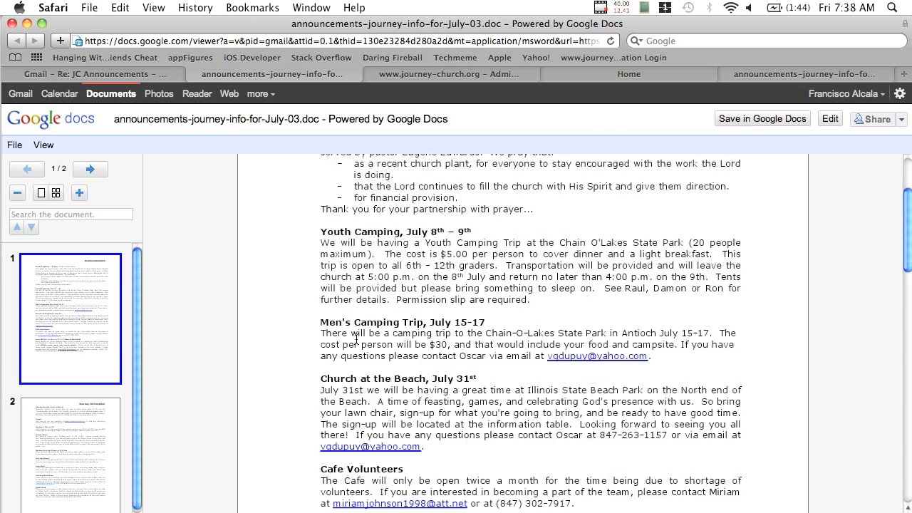
scroll(356, 339, up, 6)
scroll(356, 339, up, 5)
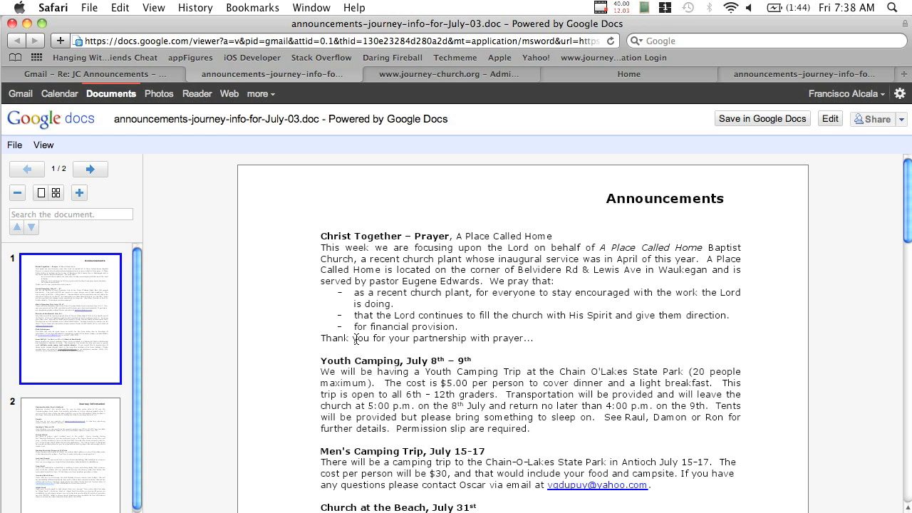
scroll(356, 339, down, 2)
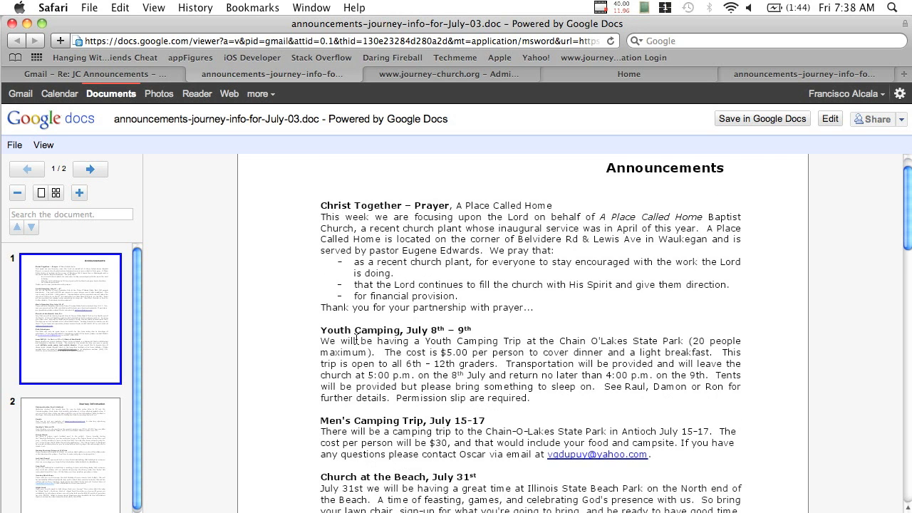
scroll(356, 339, down, 1)
scroll(356, 339, down, 8)
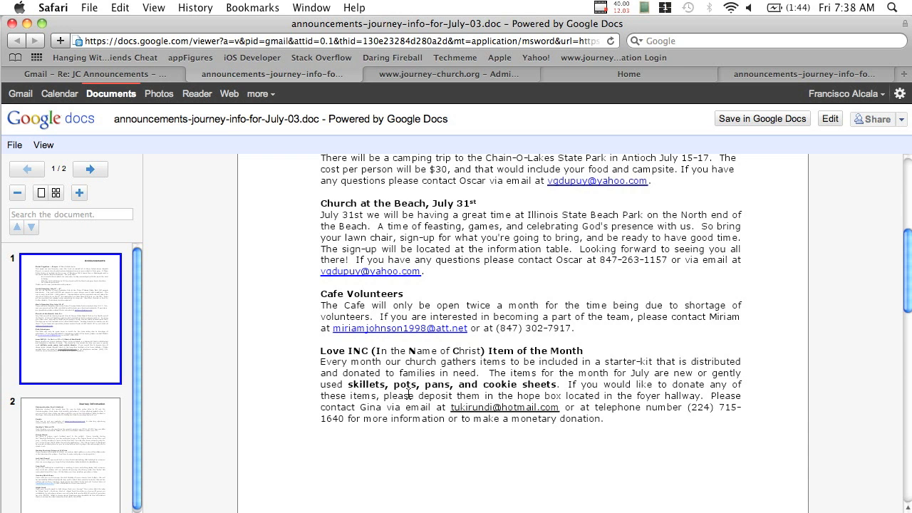
scroll(445, 419, up, 5)
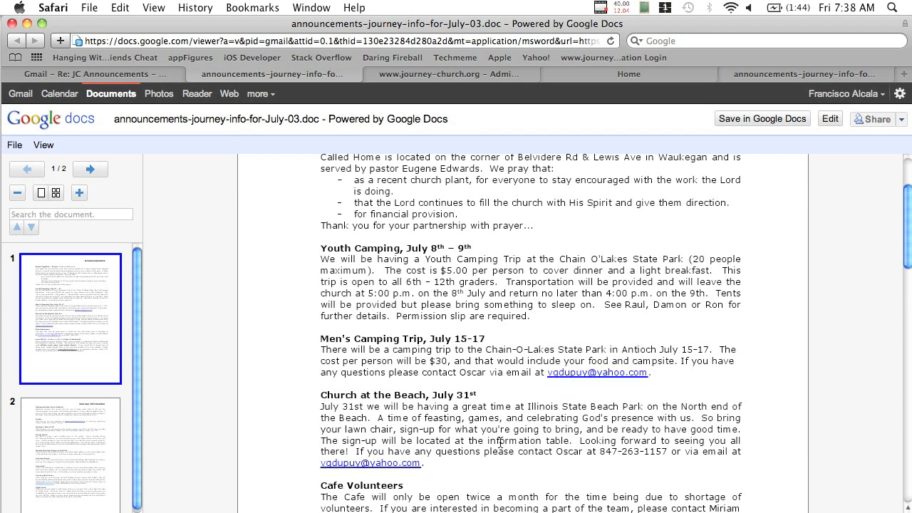
scroll(492, 445, up, 3)
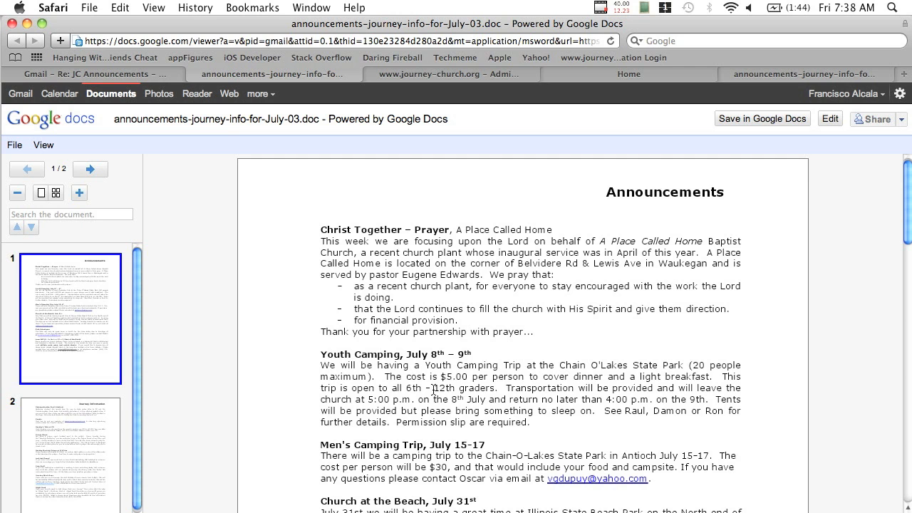
scroll(434, 389, down, 6)
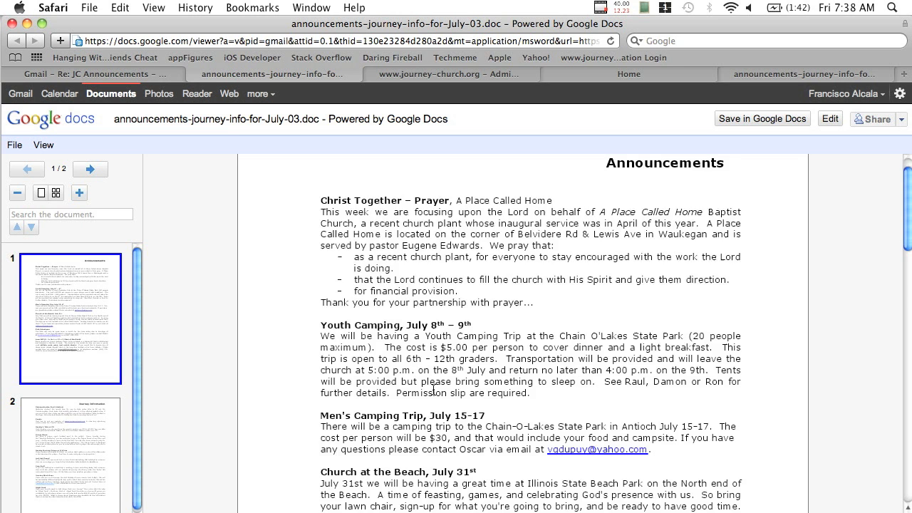
scroll(434, 389, down, 1)
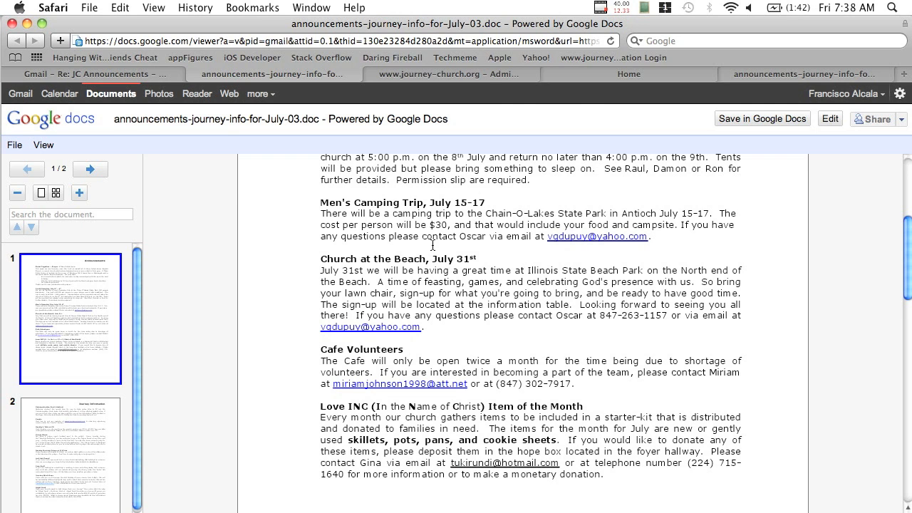
Log in to ChurchSites administration with the admin account and open Main Website > News
click(480, 77)
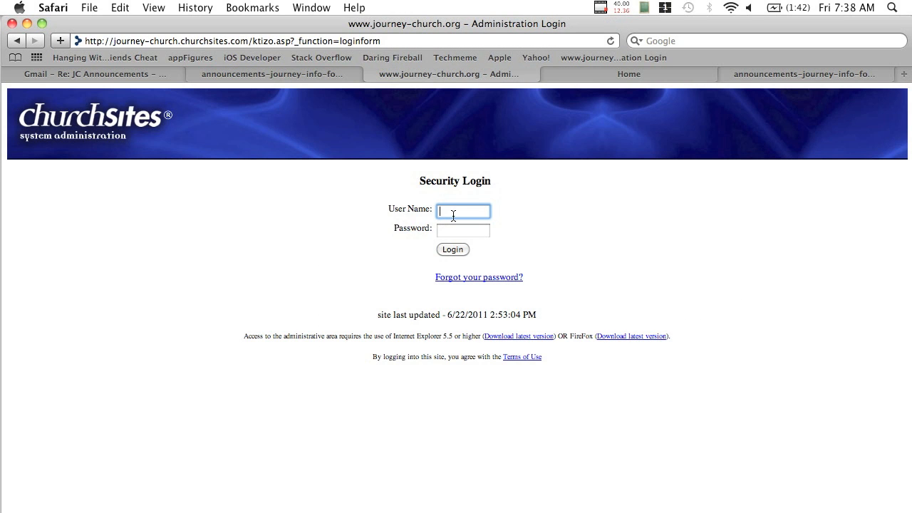
text(admin)
key(Tab)
text(••••)
click(451, 251)
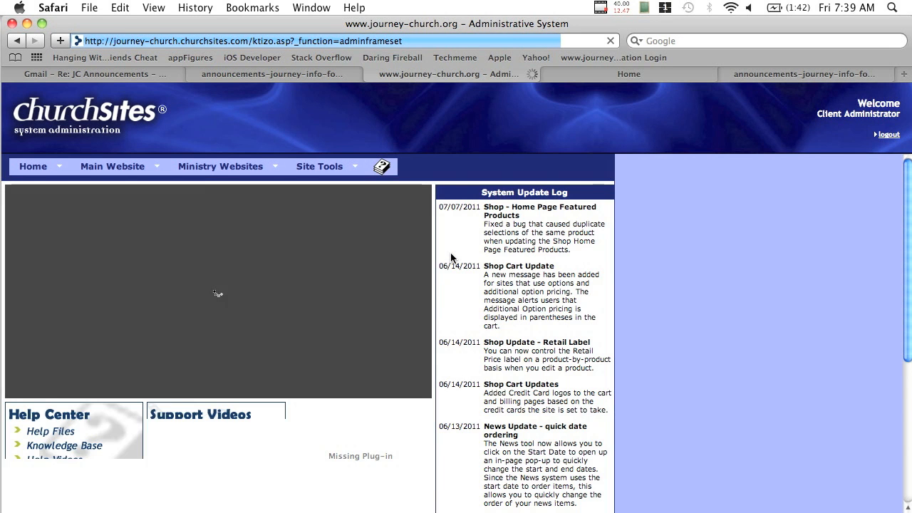
click(111, 165)
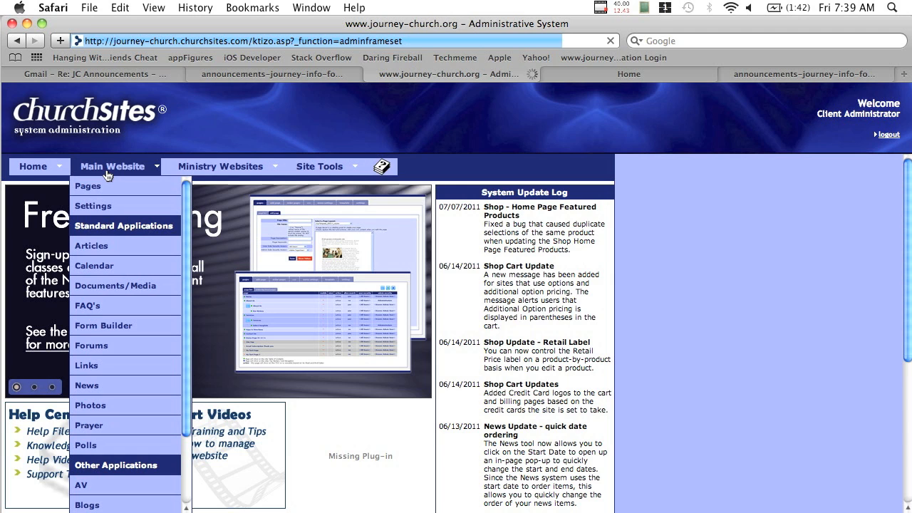
click(88, 384)
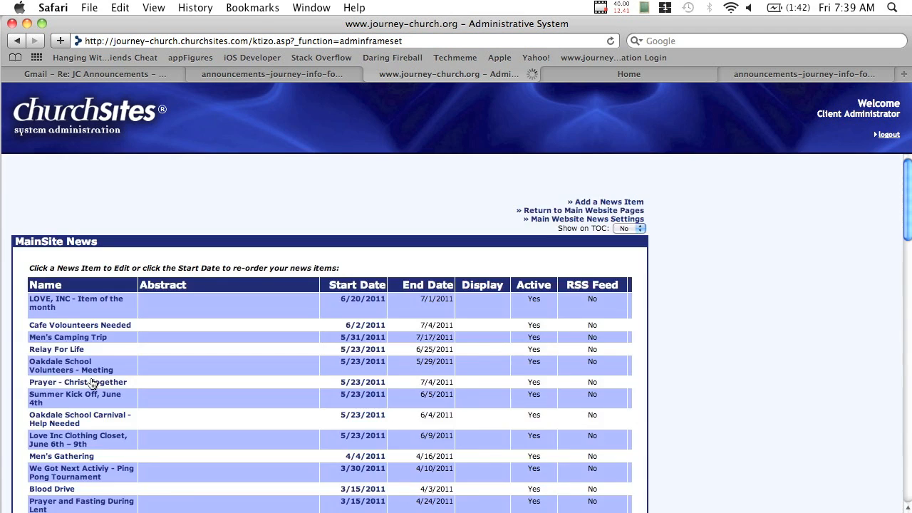
Open the 'Church @ the Beach, Aug 29' news item and put the cursor at the end of its name
scroll(329, 288, down, 1)
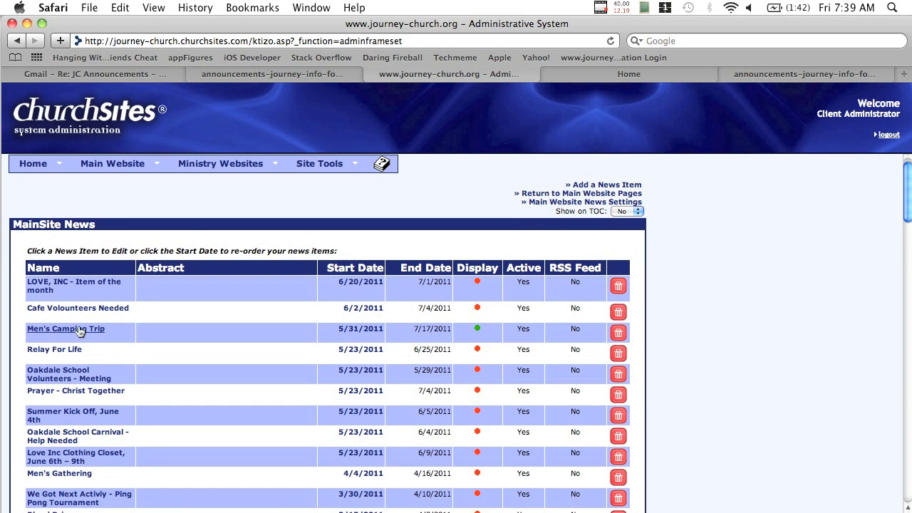
scroll(82, 330, down, 6)
scroll(81, 331, down, 7)
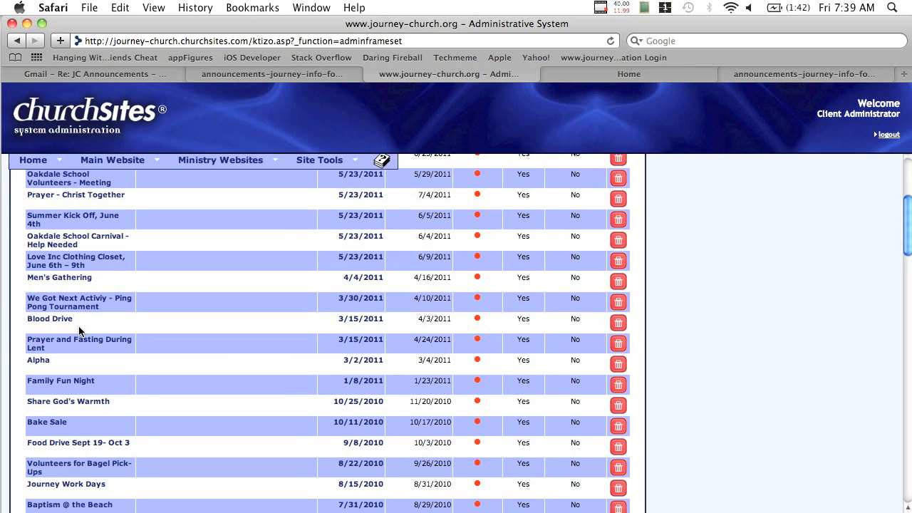
scroll(81, 331, down, 7)
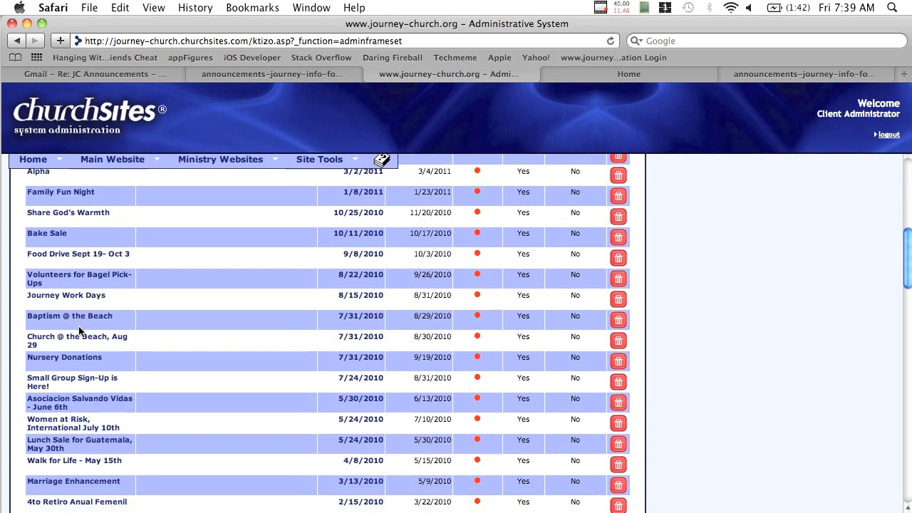
scroll(81, 331, down, 1)
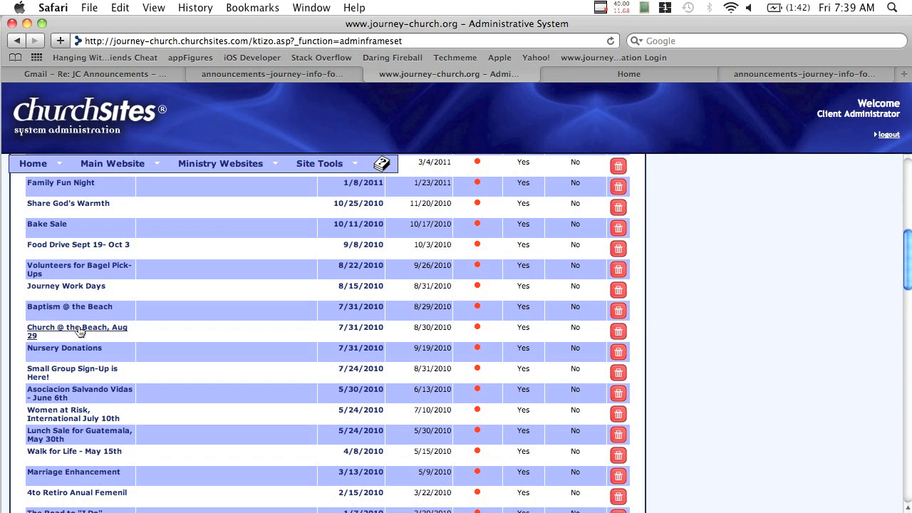
click(79, 329)
click(211, 220)
key(Right)
key(Right)
key(Right)
key(Right)
key(Right)
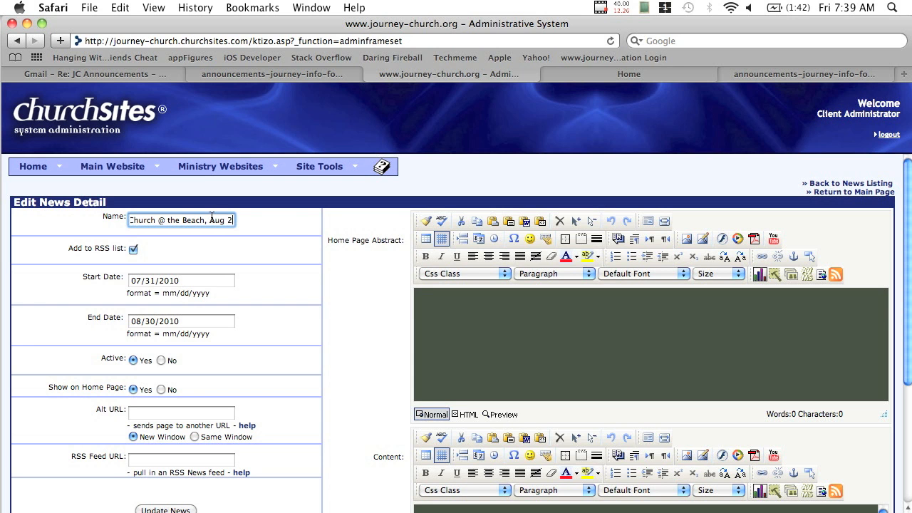
Check the announcements document, then change the date in the item's name from Aug 29 to July 31st
click(222, 74)
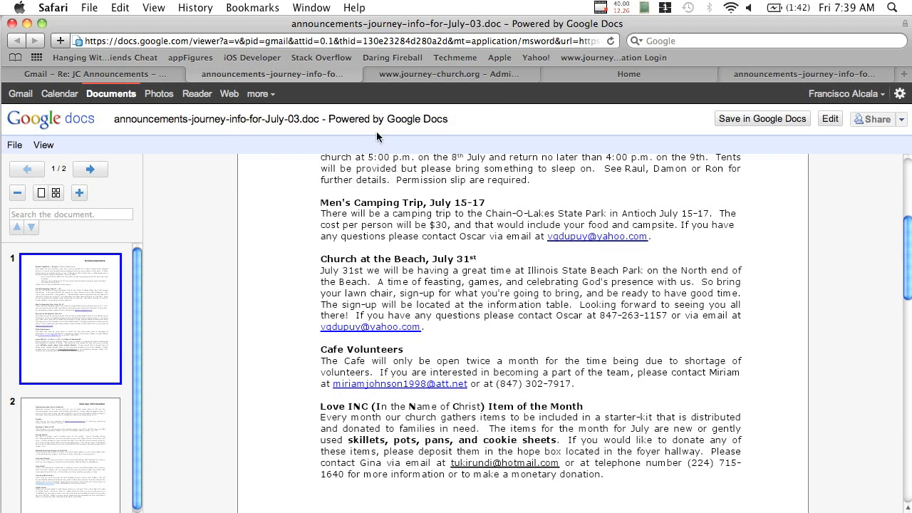
click(371, 75)
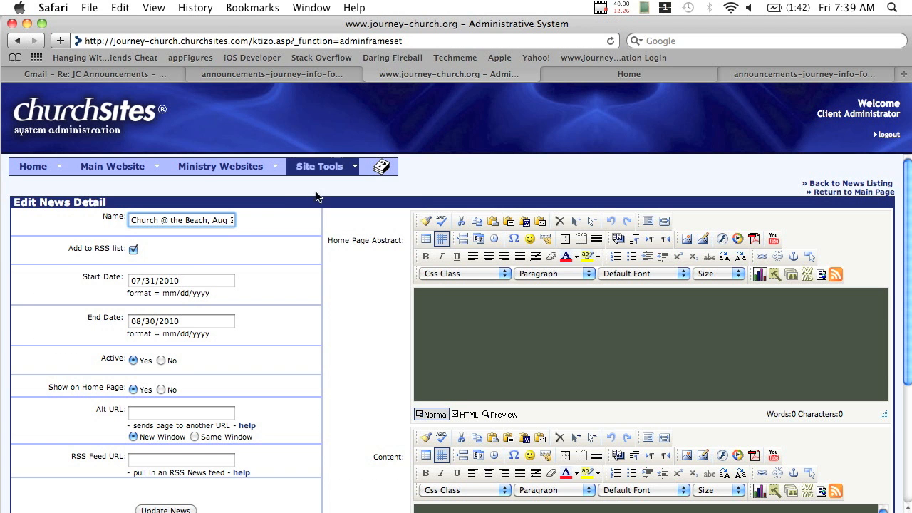
click(229, 220)
key(Right)
key(Right)
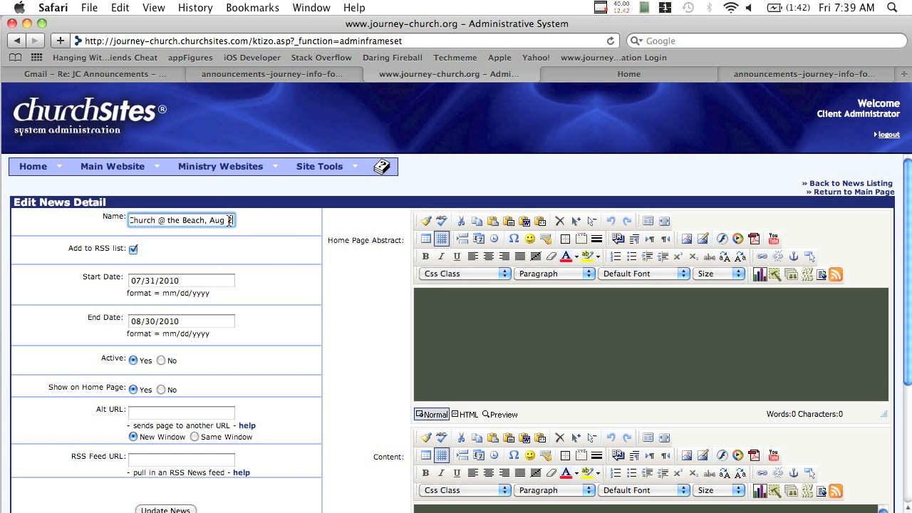
key(BackSpace)
key(BackSpace)
key(BackSpace)
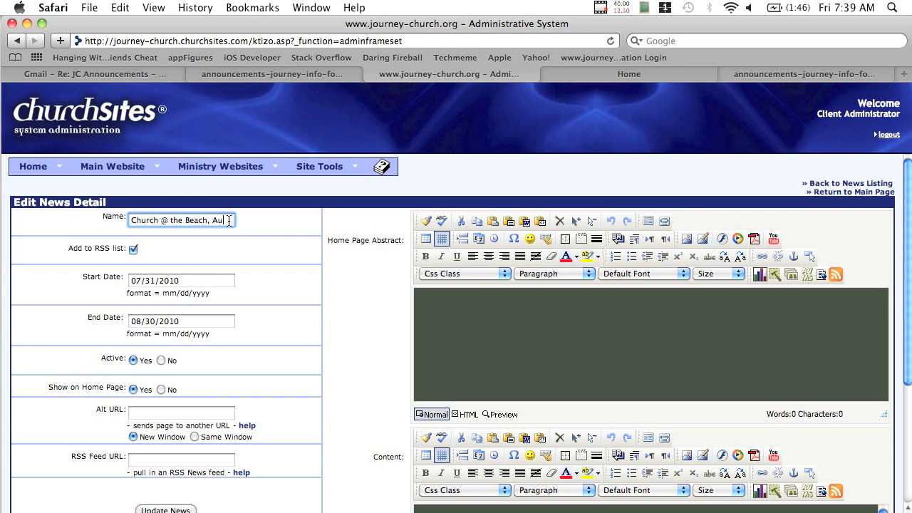
text(July 31st)
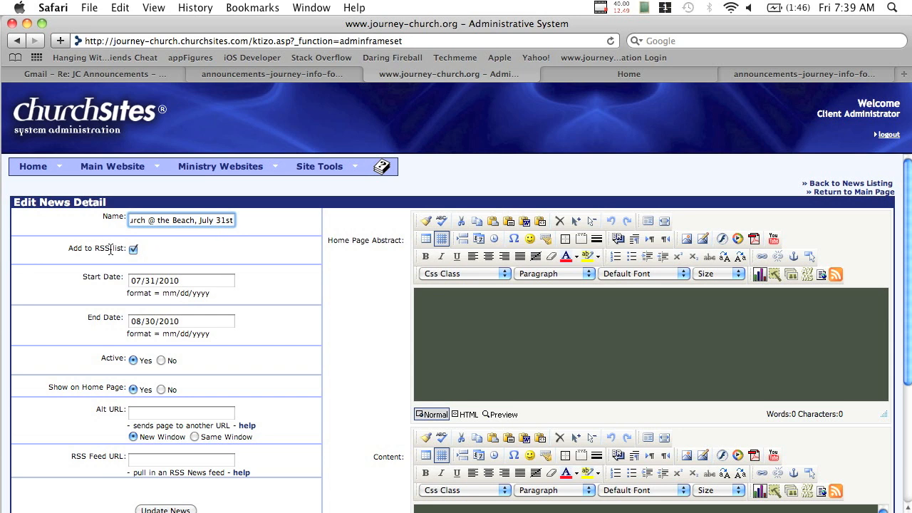
Set the start date to today, 07/08/2011, and the end date to 07/31/2011
scroll(118, 254, down, 1)
scroll(117, 255, down, 1)
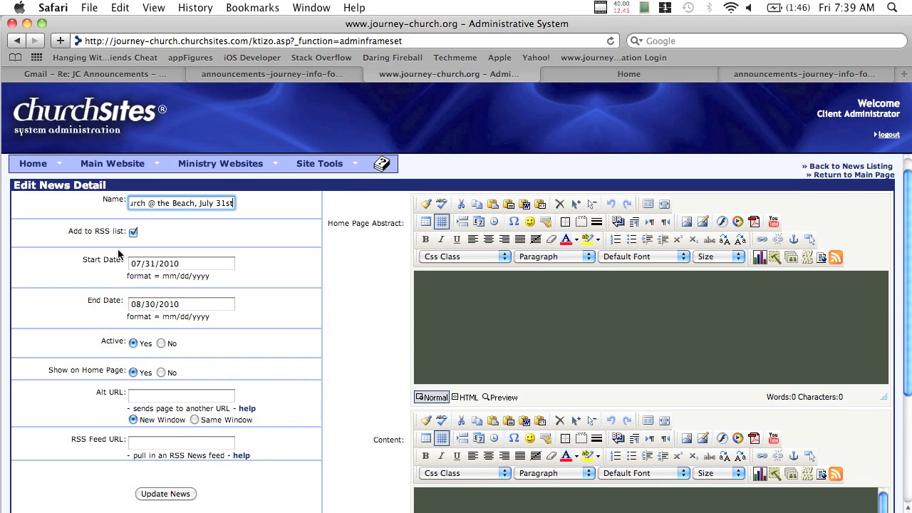
click(165, 263)
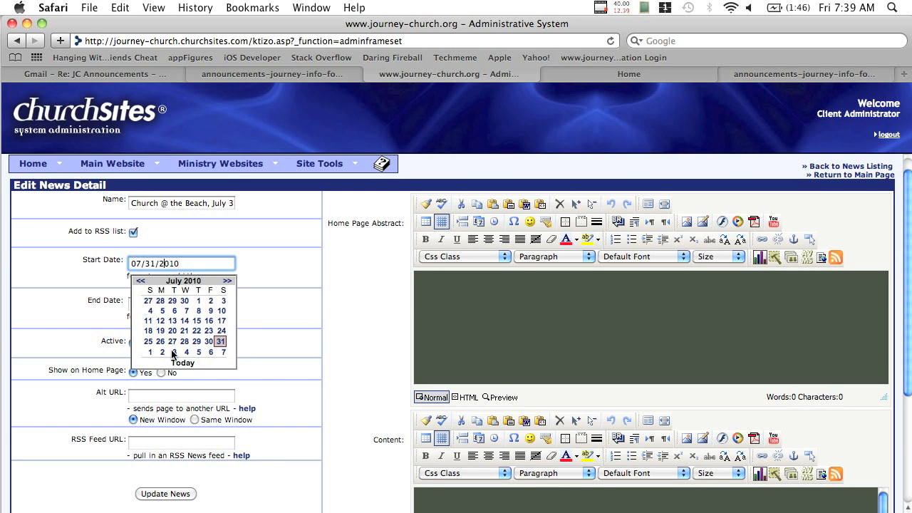
click(182, 363)
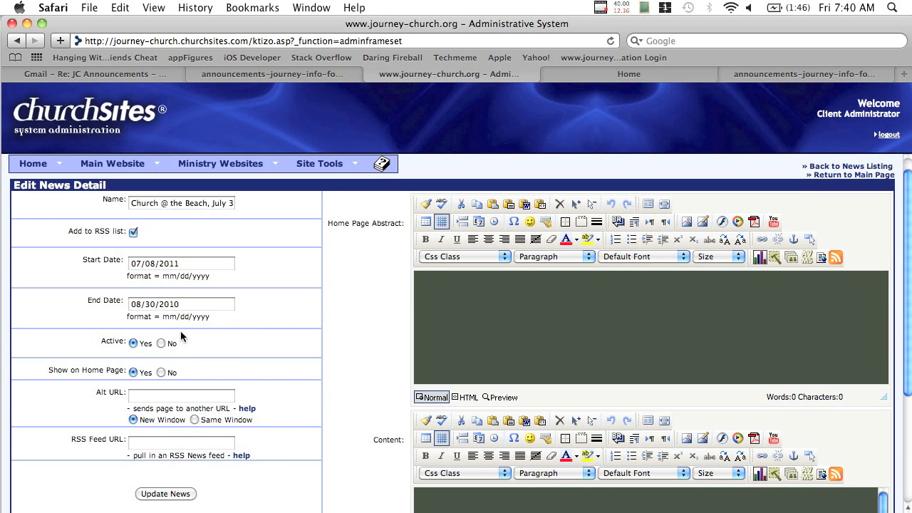
click(206, 306)
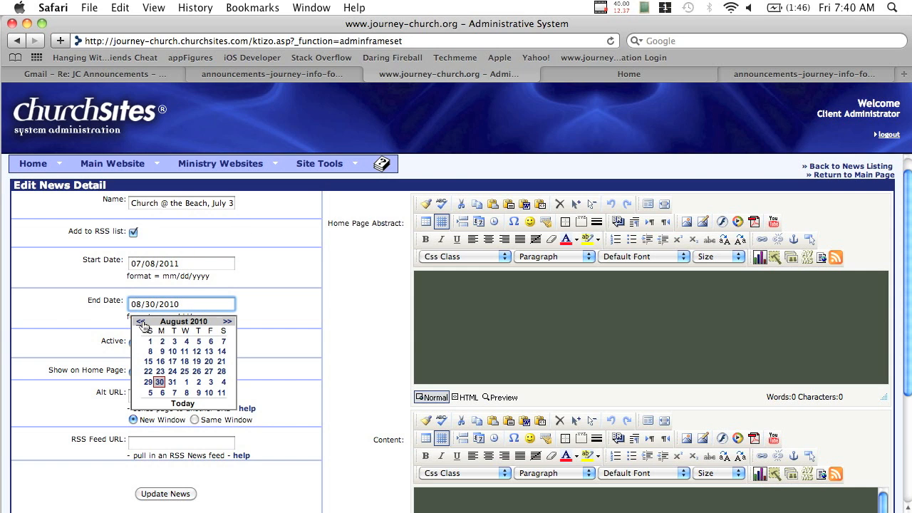
click(227, 325)
click(227, 325)
click(228, 325)
click(227, 325)
click(227, 325)
click(227, 325)
click(228, 325)
click(227, 325)
click(227, 325)
click(227, 325)
click(227, 325)
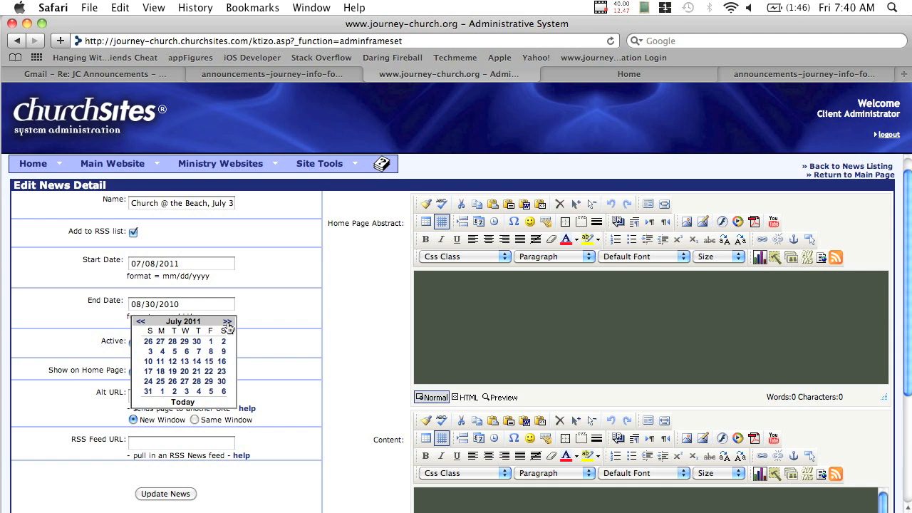
click(148, 391)
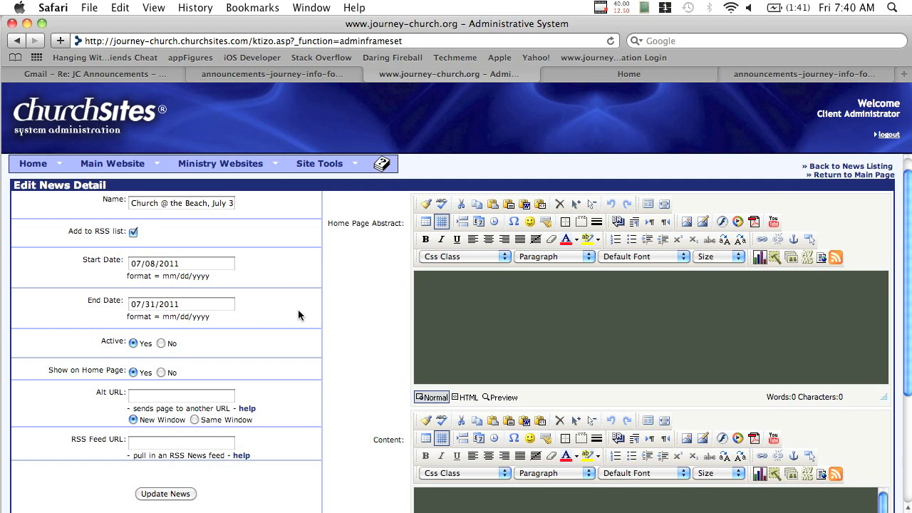
Replace 'August 29th' with 'July 31st' in the story's content
scroll(397, 309, down, 5)
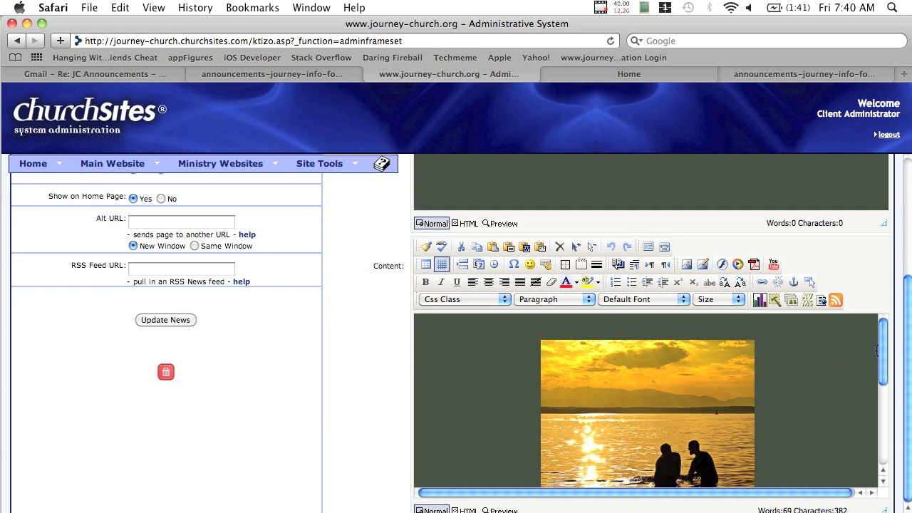
drag(886, 350, 878, 433)
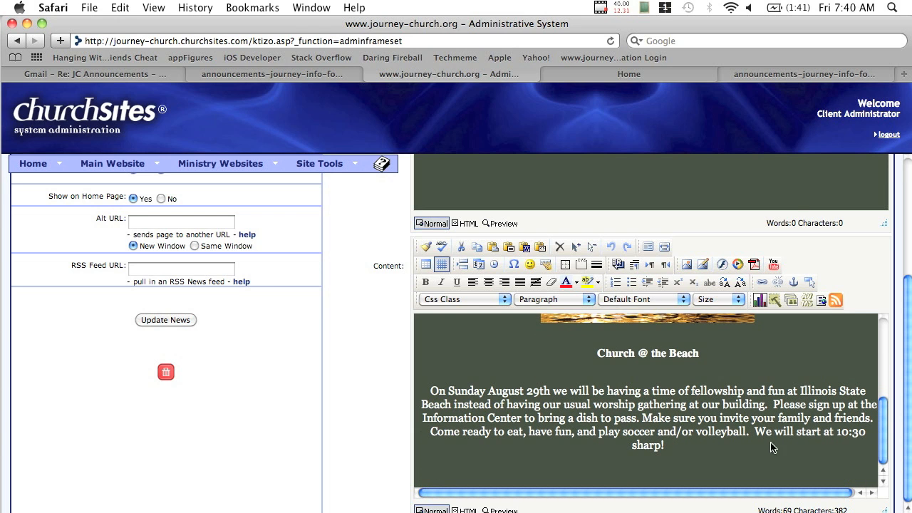
scroll(535, 420, down, 1)
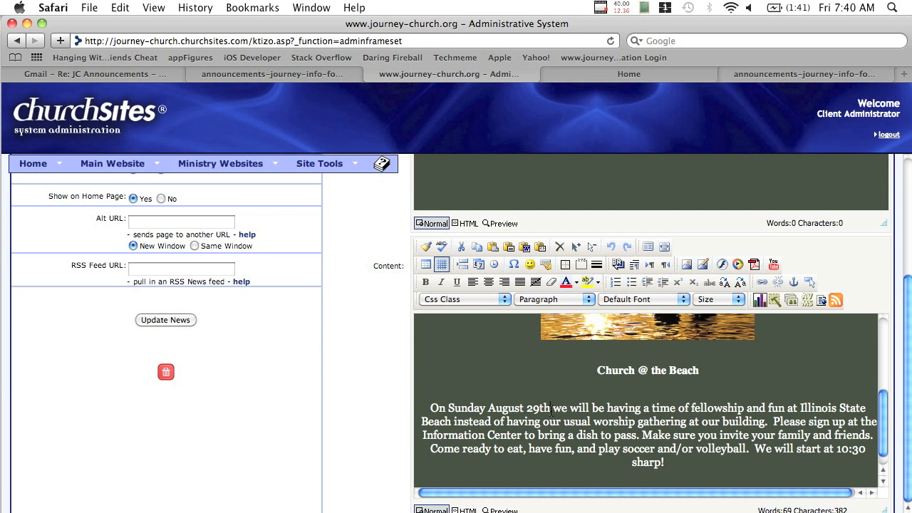
click(550, 407)
key(BackSpace)
key(BackSpace)
key(BackSpace)
key(BackSpace)
key(BackSpace)
key(BackSpace)
key(BackSpace)
key(BackSpace)
key(BackSpace)
key(BackSpace)
key(BackSpace)
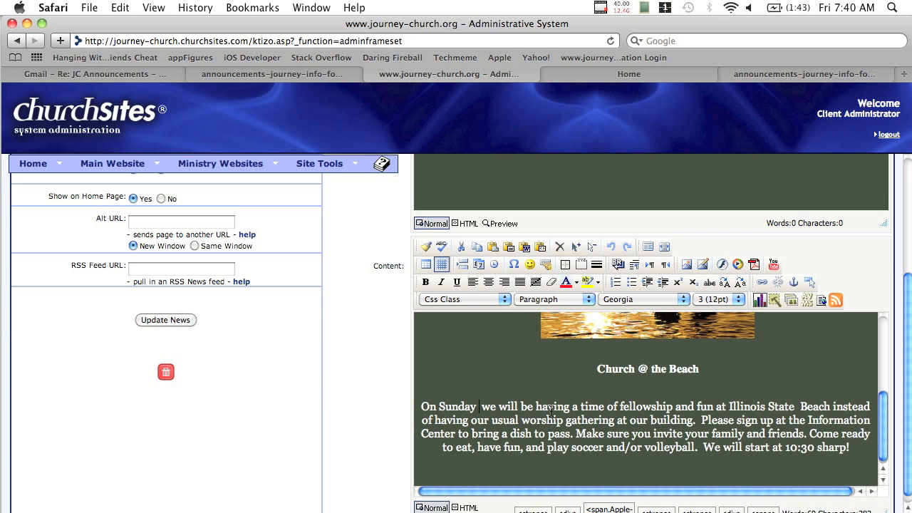
text(July 3)
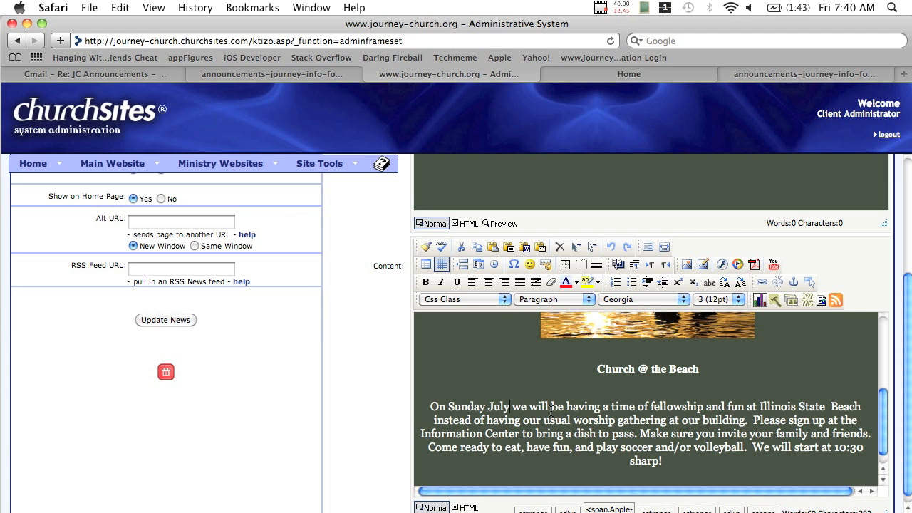
text(1st)
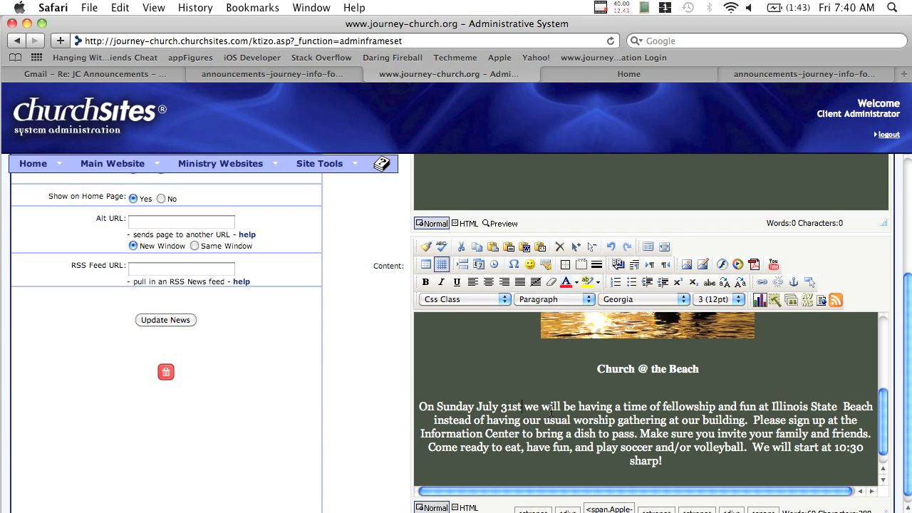
Double-check the date against the announcements document, then save the item with Update News
click(314, 79)
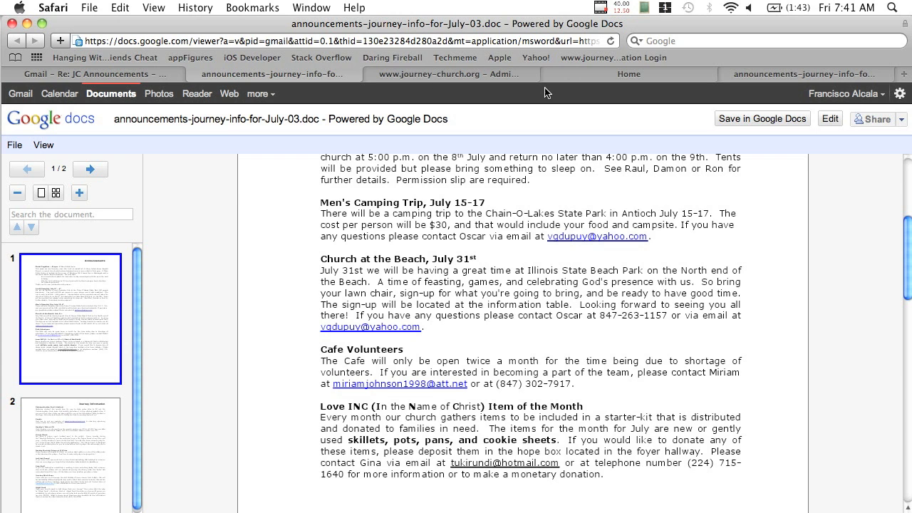
click(489, 80)
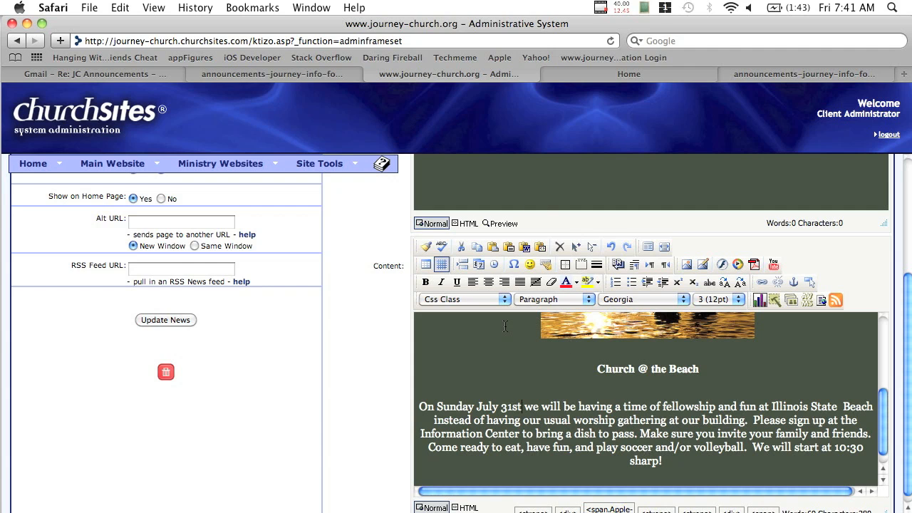
scroll(456, 342, up, 5)
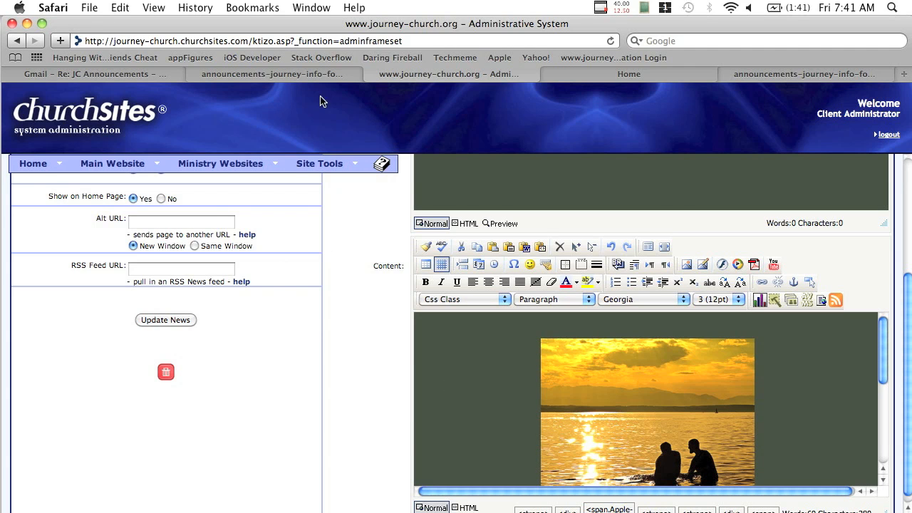
click(294, 80)
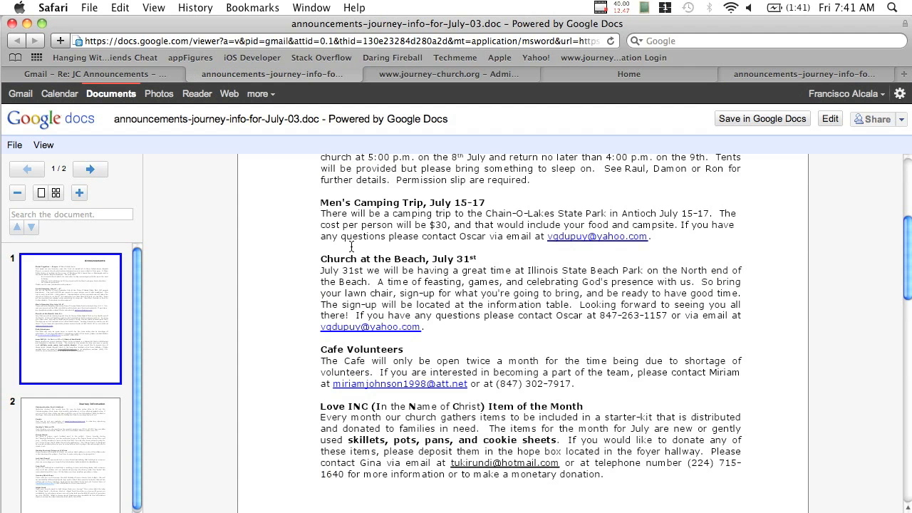
click(437, 79)
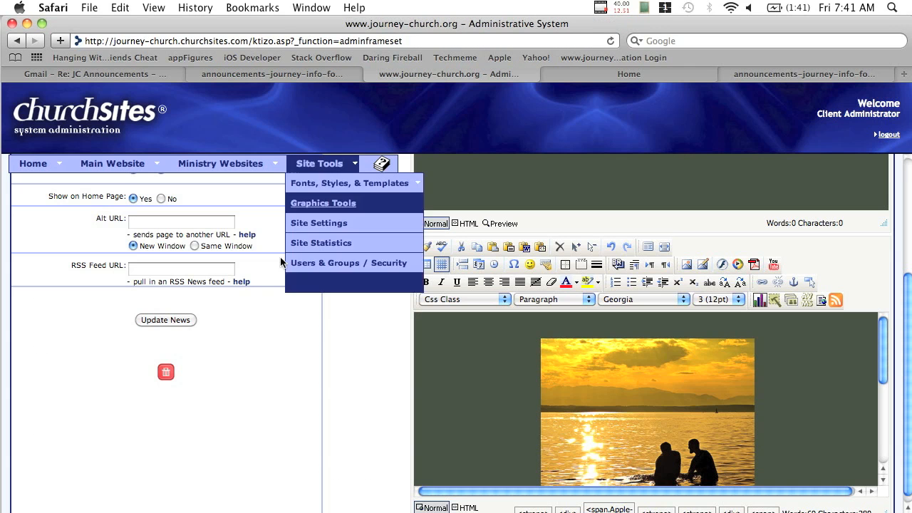
click(166, 319)
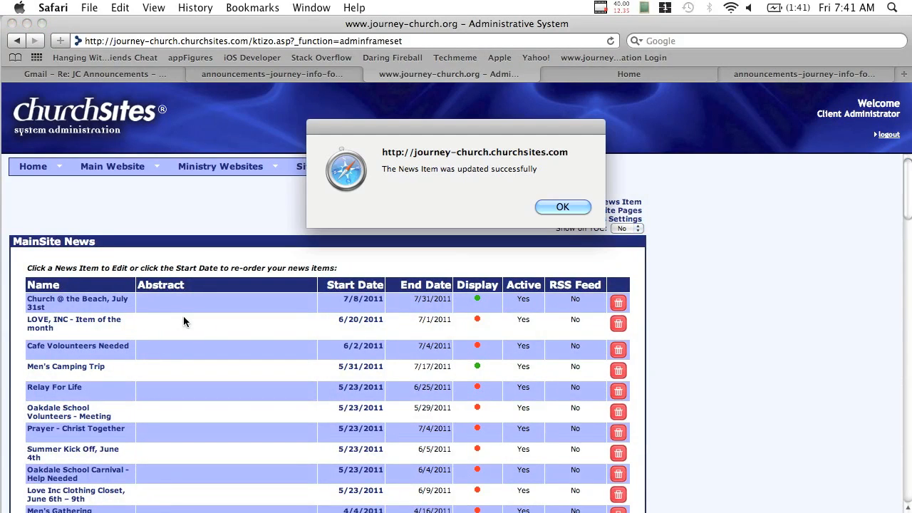
Dismiss the 'News Item was updated successfully' alert and go to the church's public home page
click(578, 207)
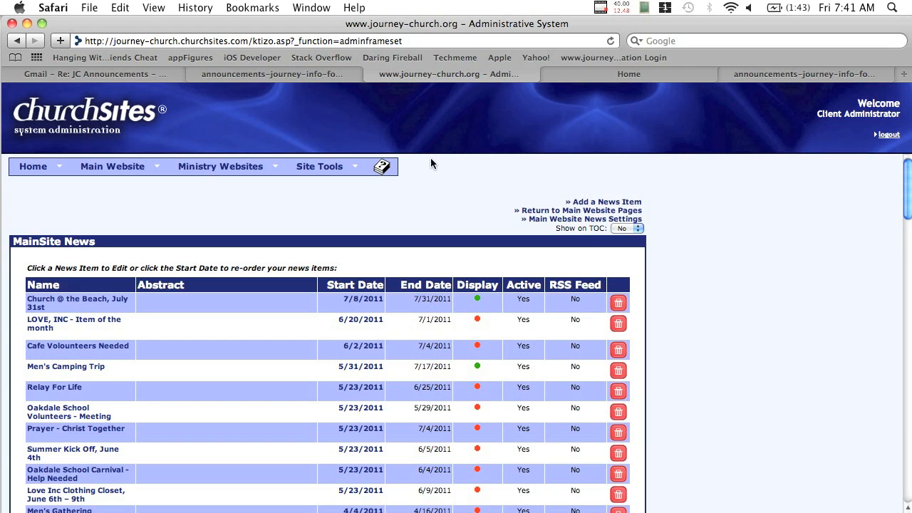
click(657, 80)
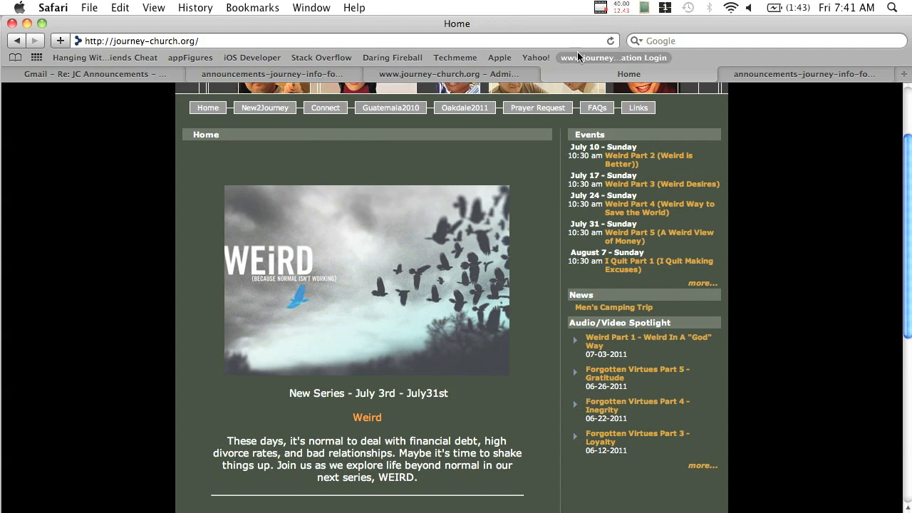
Reload the home page so News lists Church @ the Beach, July 31st, then return to the admin list
click(609, 41)
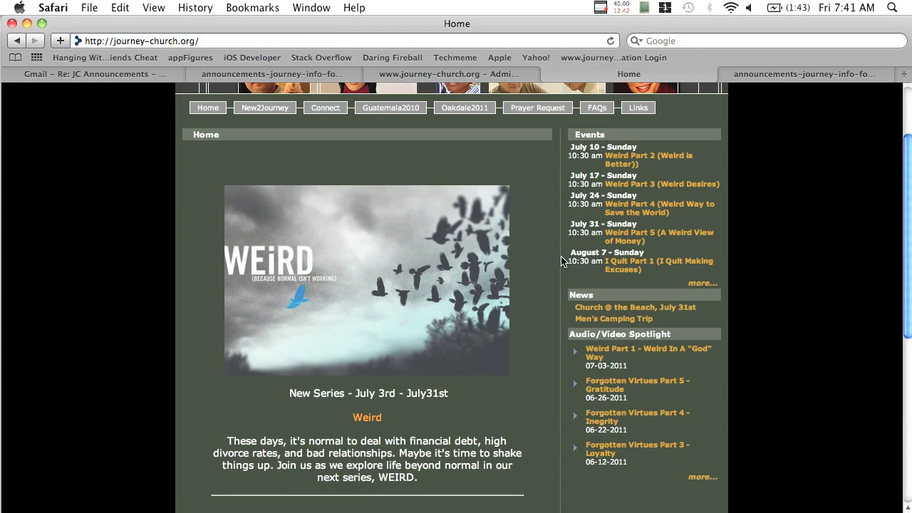
click(238, 77)
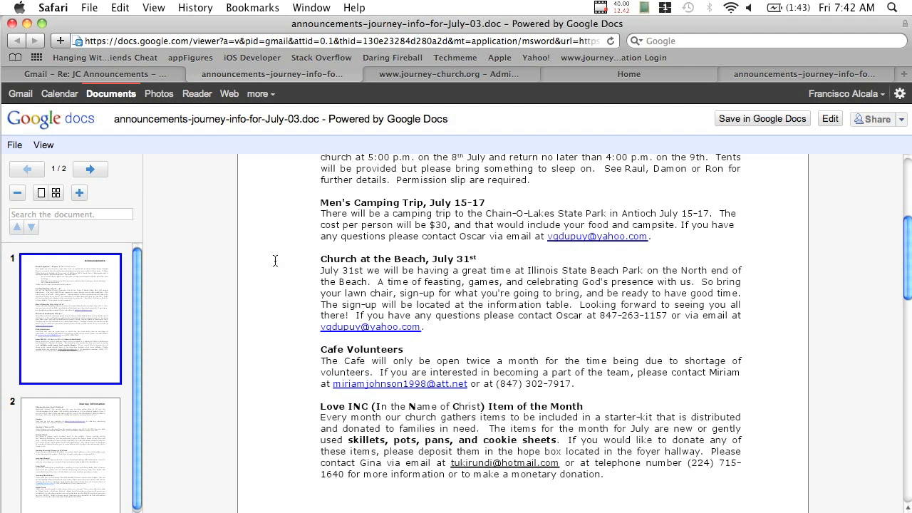
scroll(275, 261, up, 5)
scroll(275, 261, up, 3)
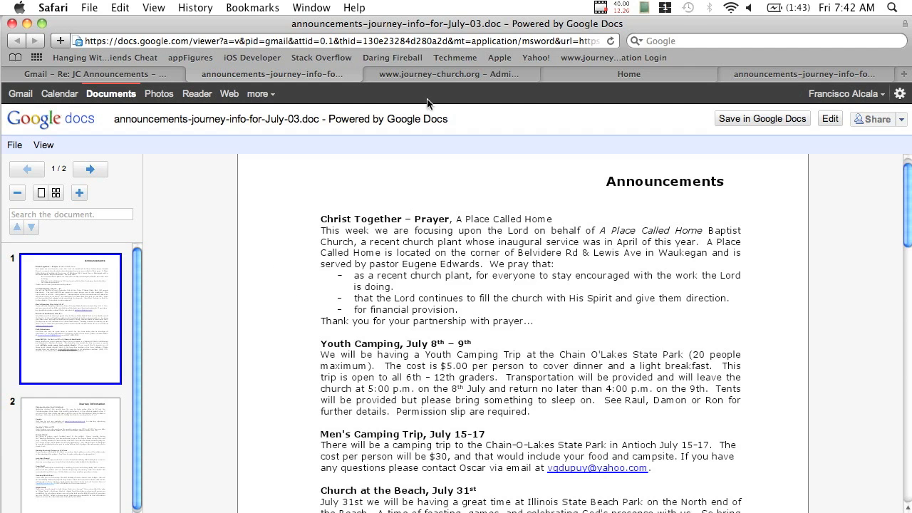
click(436, 79)
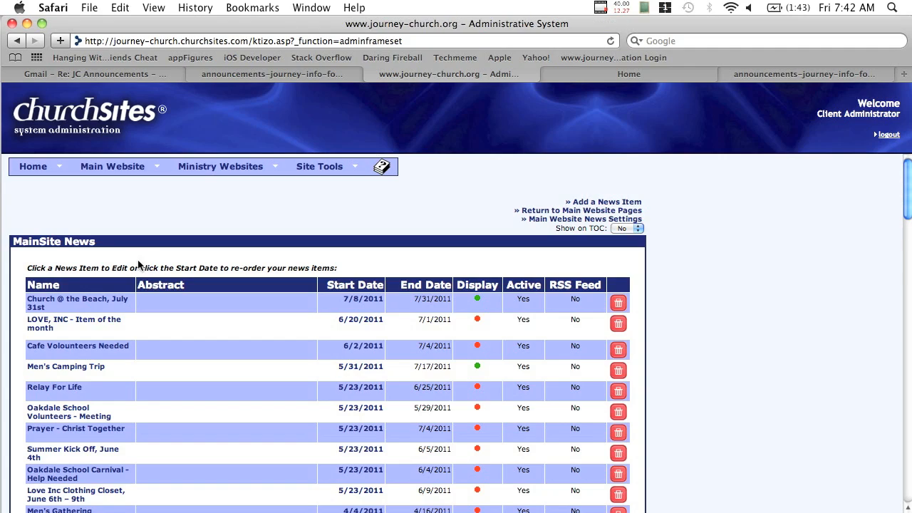
Use » Add a News Item to open a blank New News Form and click into its Name field
scroll(295, 254, down, 10)
scroll(295, 254, down, 15)
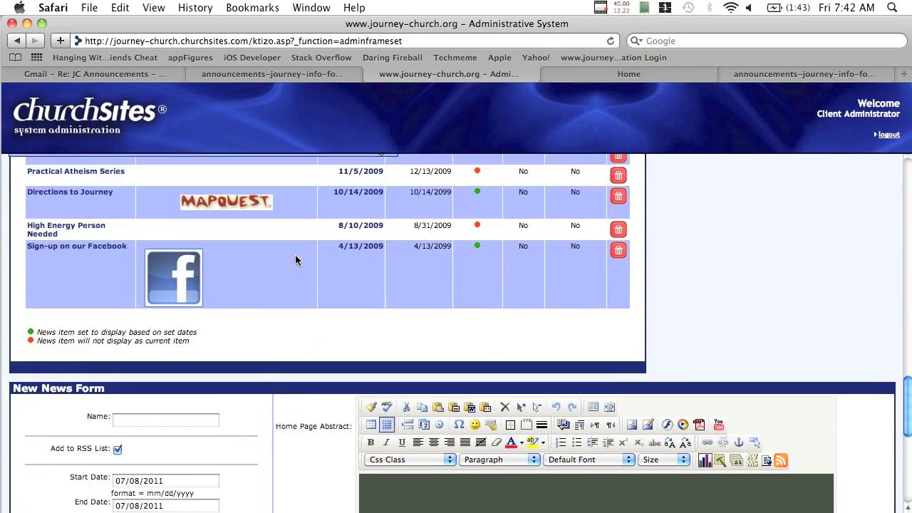
scroll(295, 254, up, 12)
scroll(295, 254, up, 15)
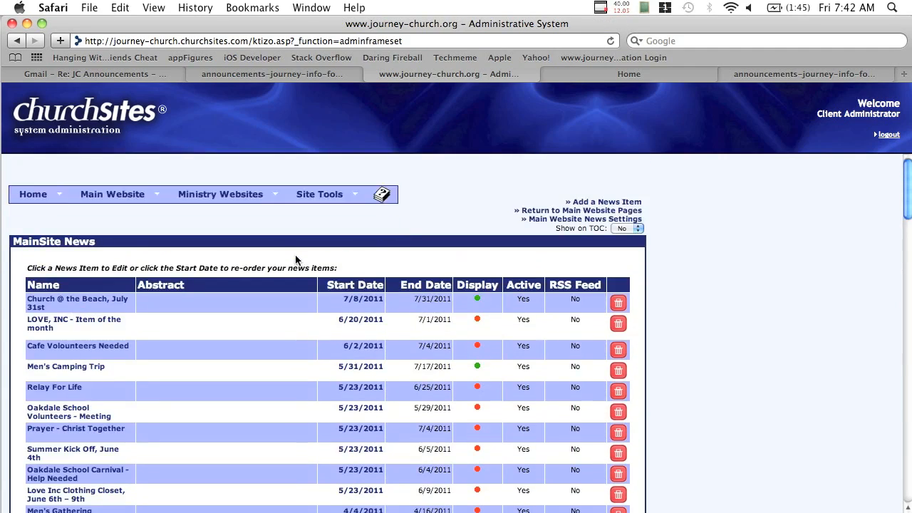
scroll(295, 256, down, 20)
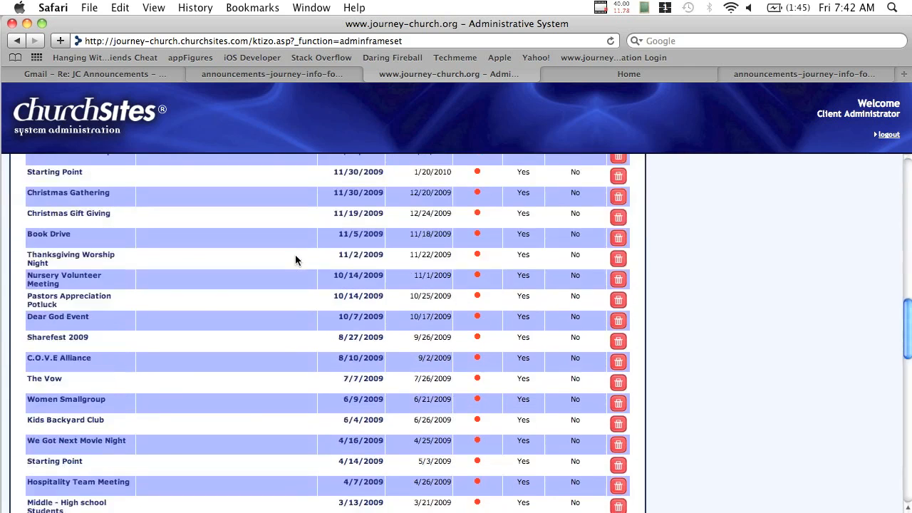
scroll(279, 236, up, 3)
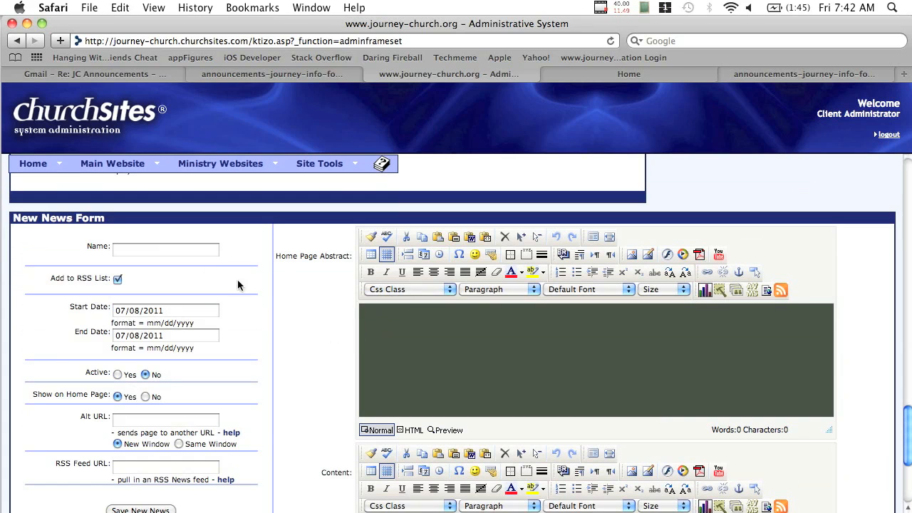
scroll(424, 401, up, 8)
scroll(423, 400, up, 10)
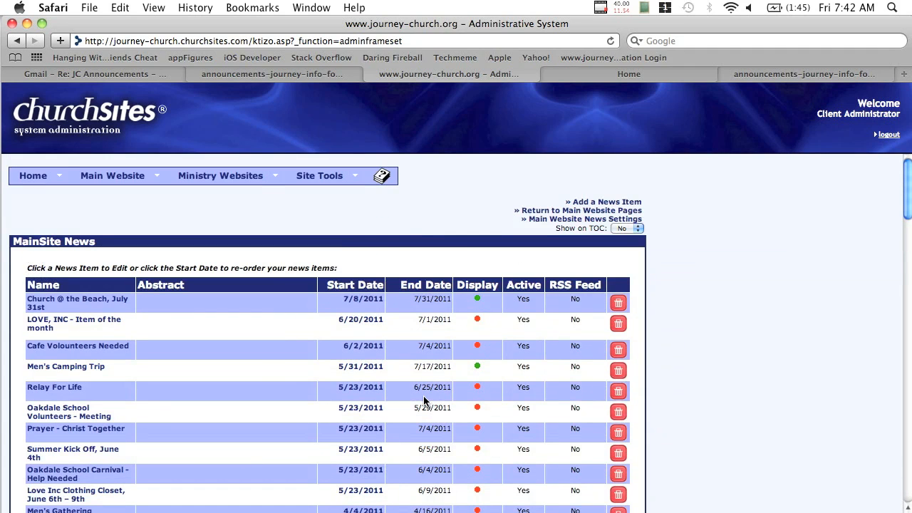
click(634, 205)
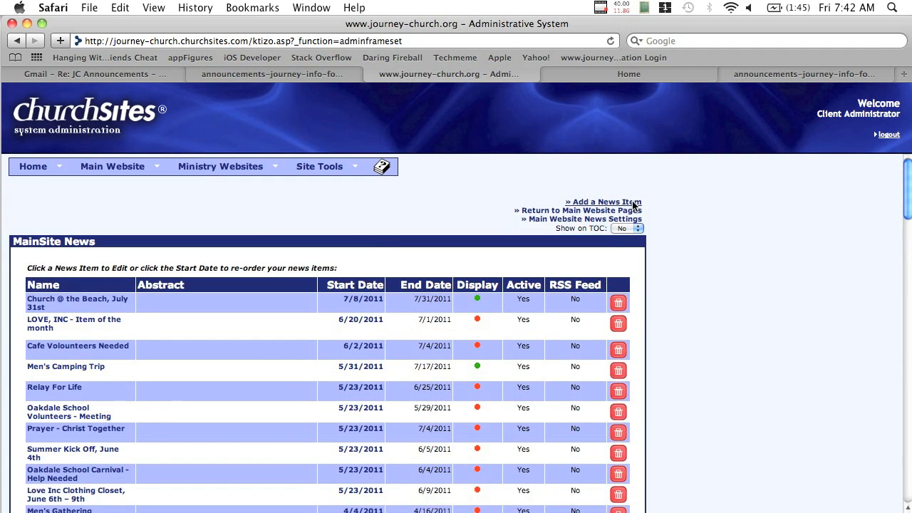
scroll(343, 342, up, 10)
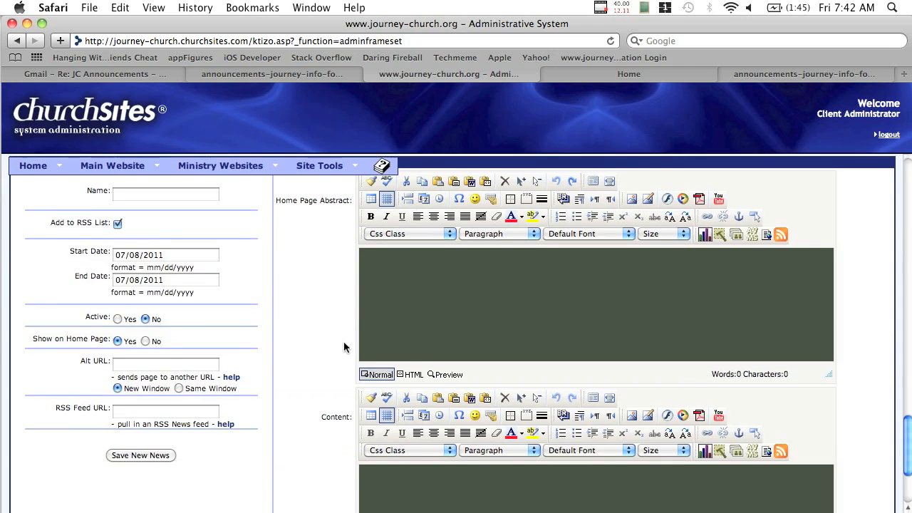
scroll(343, 347, down, 9)
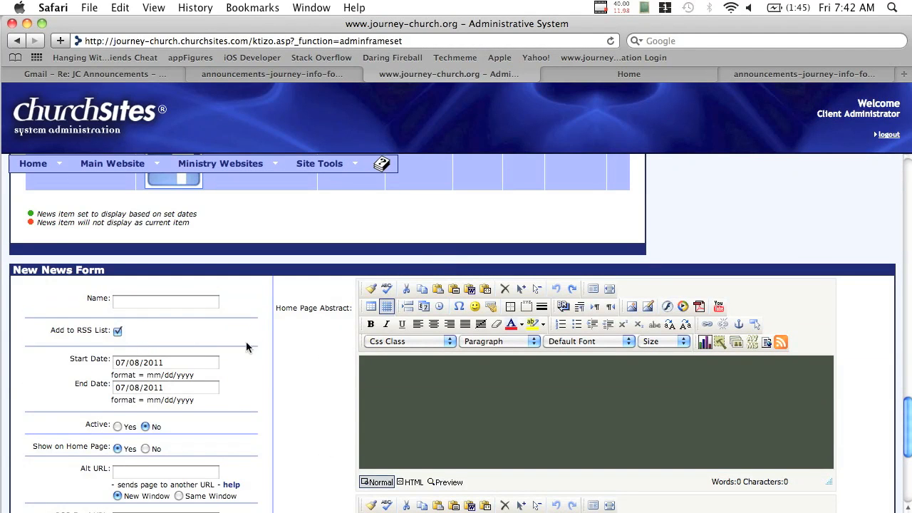
click(177, 302)
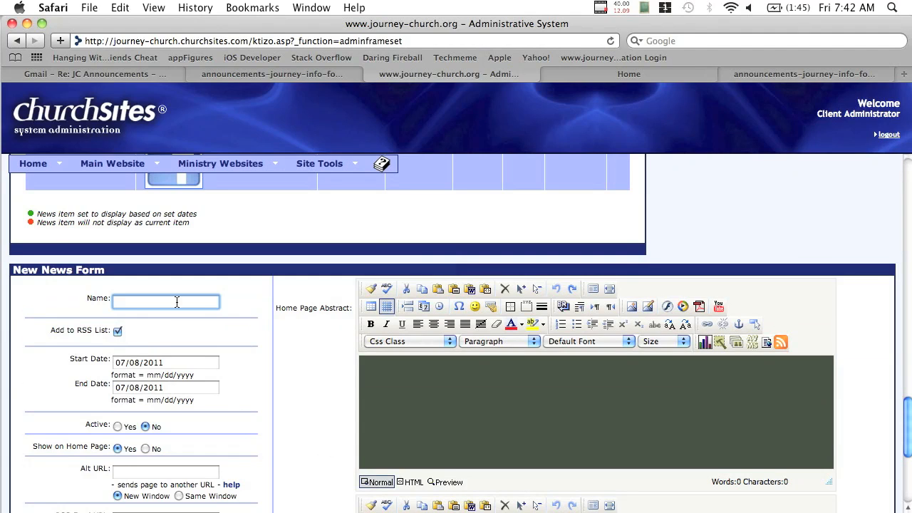
Name the item 'Youth Camping Trip, July 8-9', set the end date to 07/09/2011 and Active to Yes
text(you)
text(You)
text(th Ca)
text(mping Trip)
text(, July 8-9)
click(170, 388)
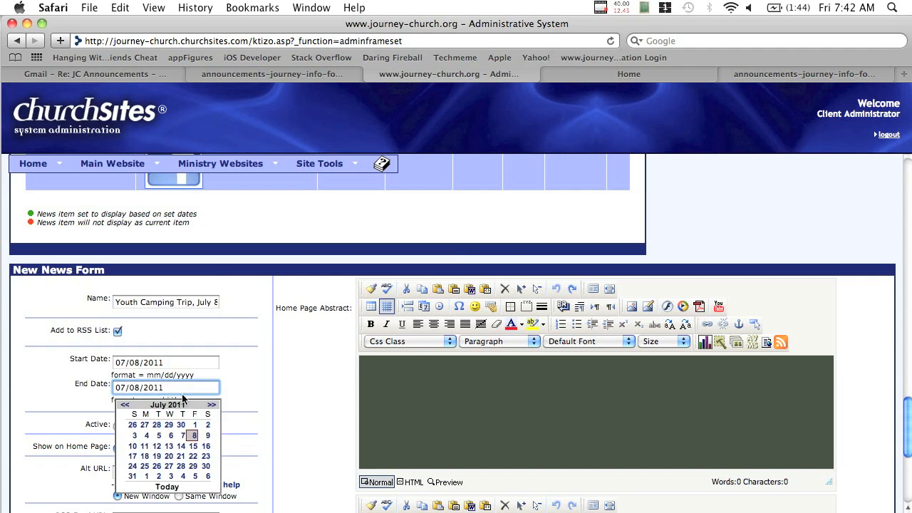
click(209, 436)
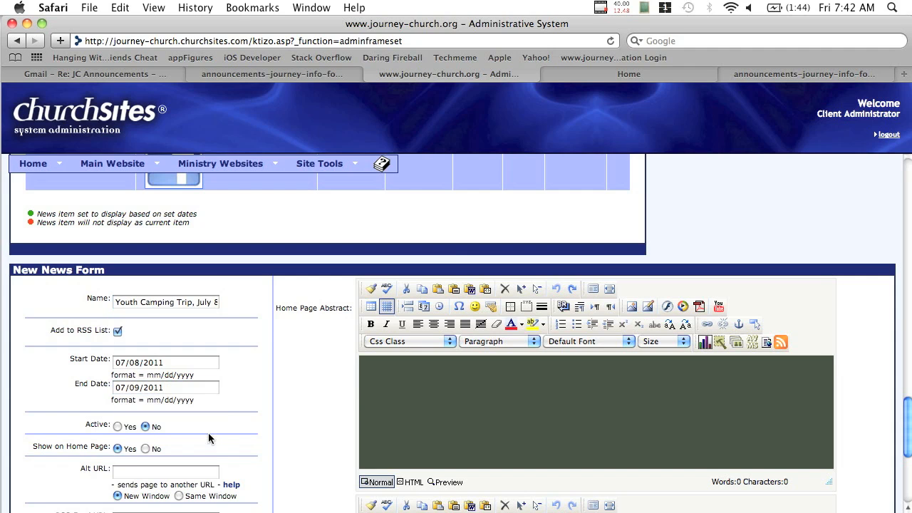
click(118, 427)
scroll(114, 431, down, 3)
scroll(115, 431, down, 4)
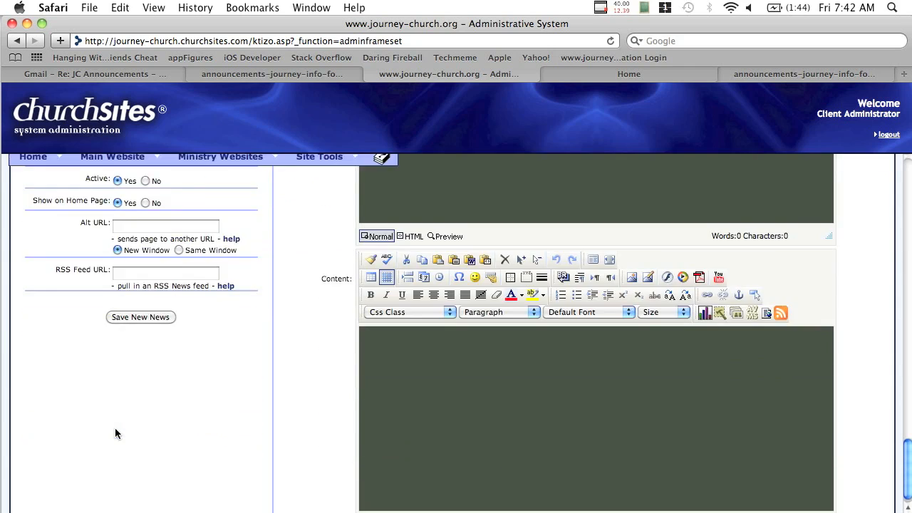
scroll(114, 431, up, 10)
scroll(114, 431, up, 5)
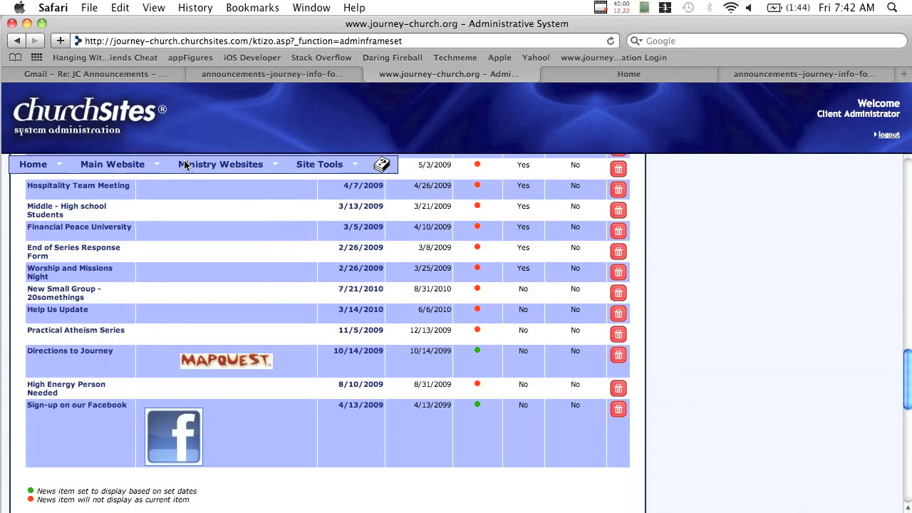
Select the Youth Camping paragraph in the Google Docs announcements document, then return to the news form
click(229, 73)
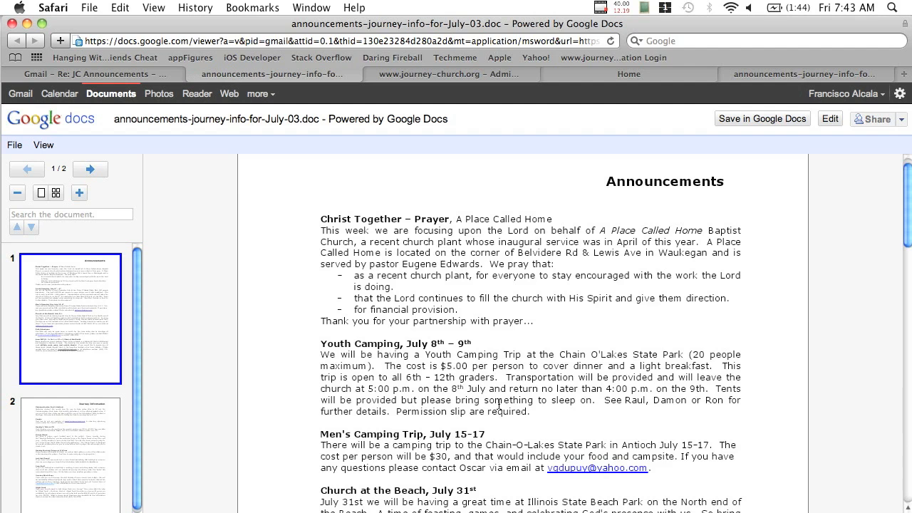
drag(536, 413, 300, 354)
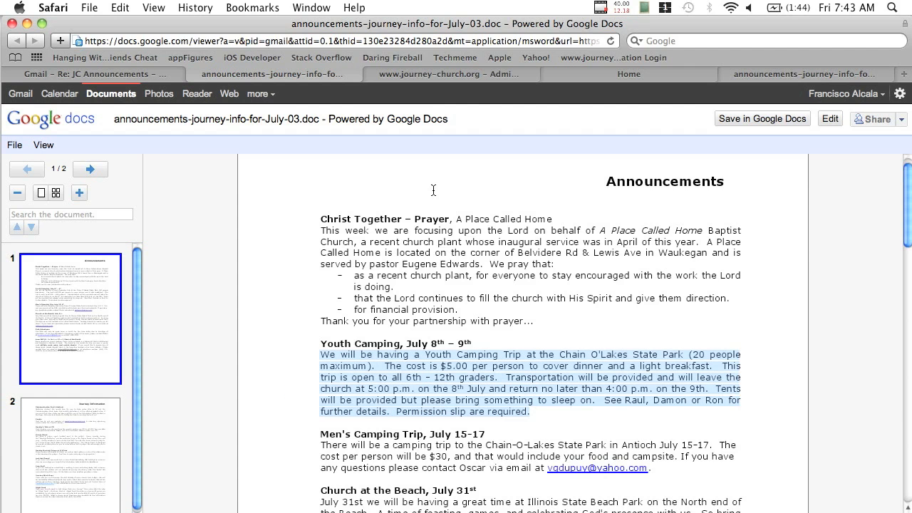
click(498, 78)
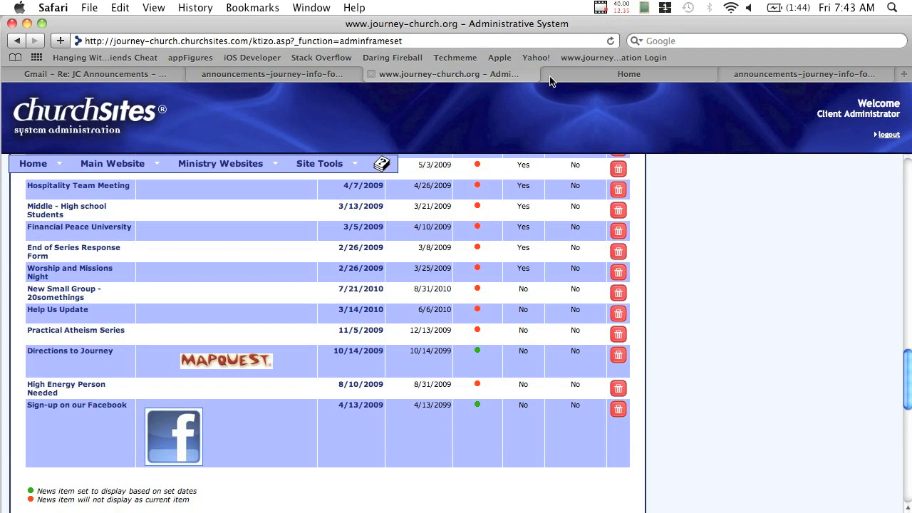
click(480, 202)
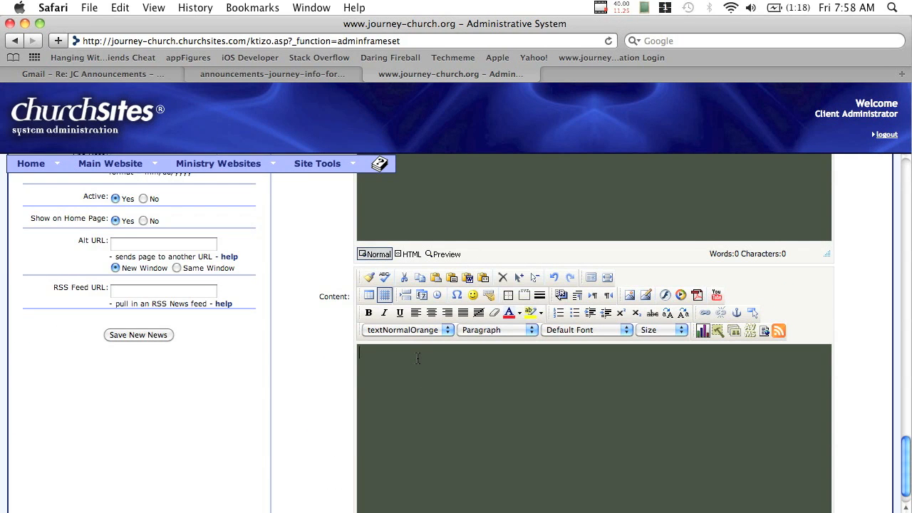
Paste the July 31st announcement into the content and style it textNormalWhite
key(super+v)
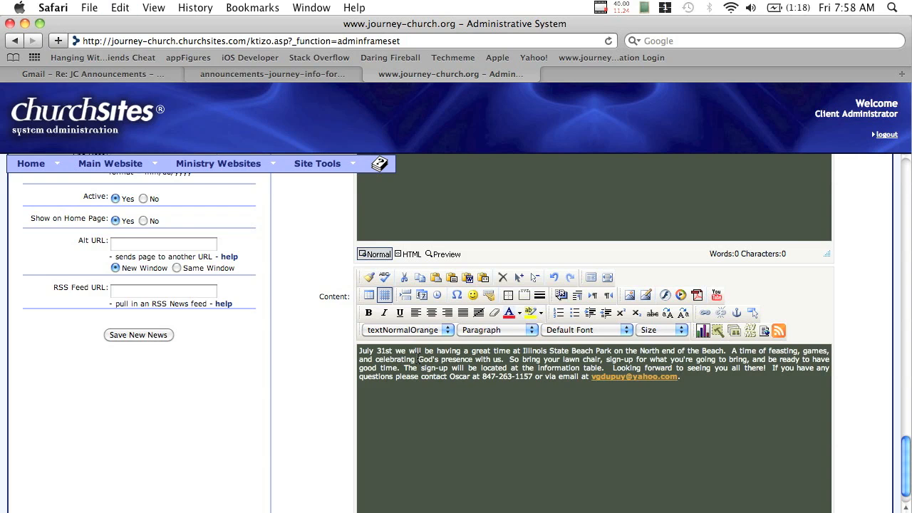
drag(699, 372, 315, 334)
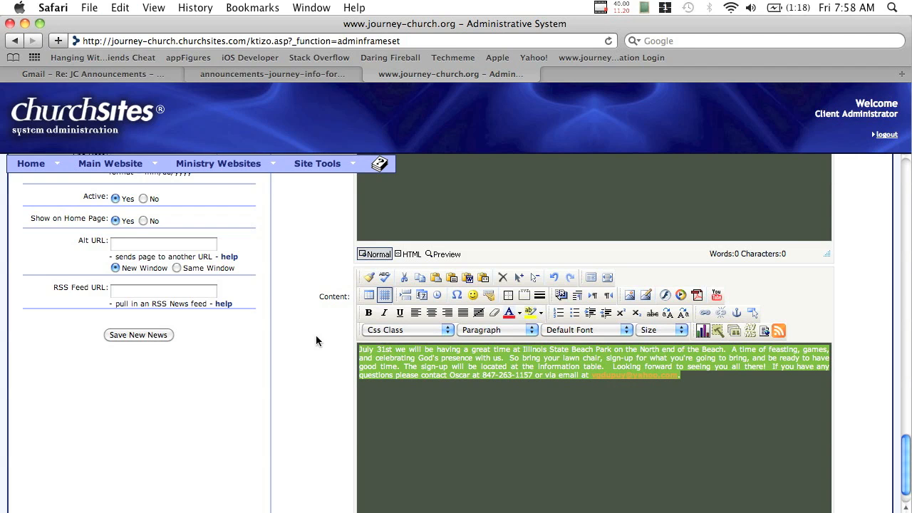
click(415, 329)
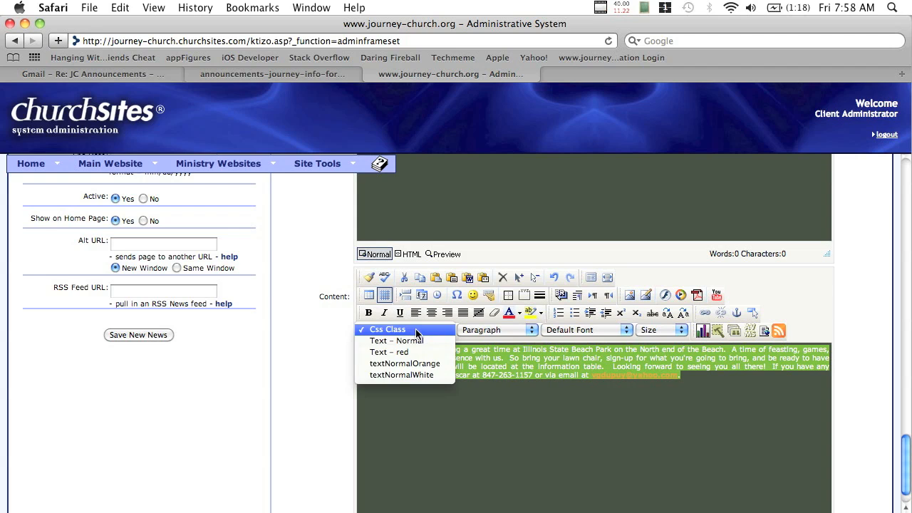
click(419, 376)
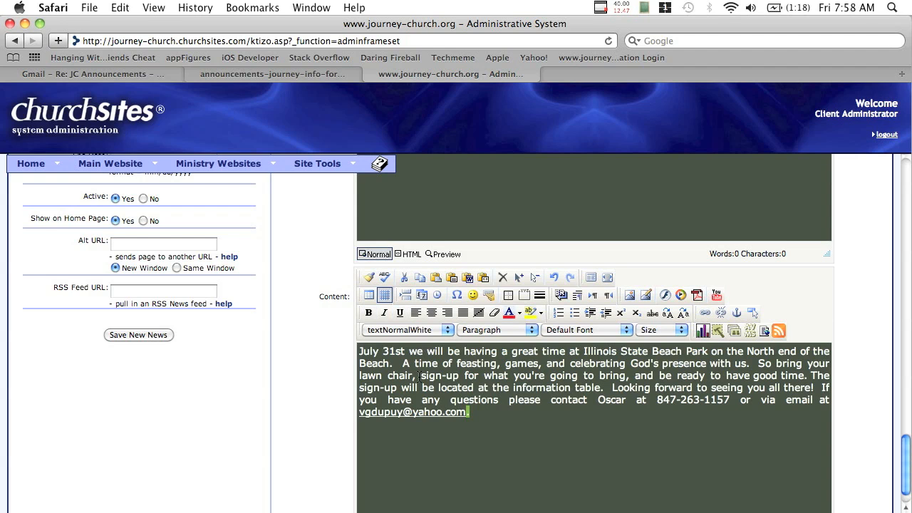
click(504, 416)
Style the e-mail address at the end of the announcement textNormalOrange
drag(481, 408, 358, 415)
click(437, 327)
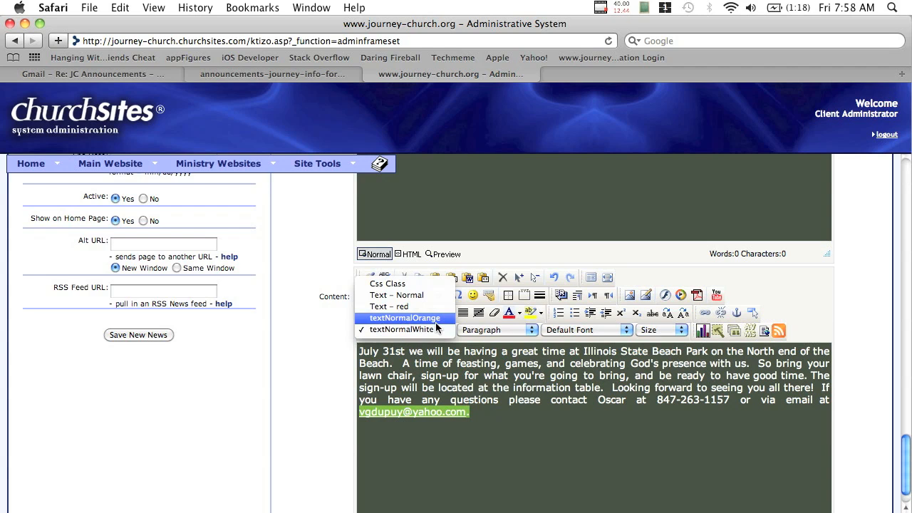
click(435, 322)
click(514, 416)
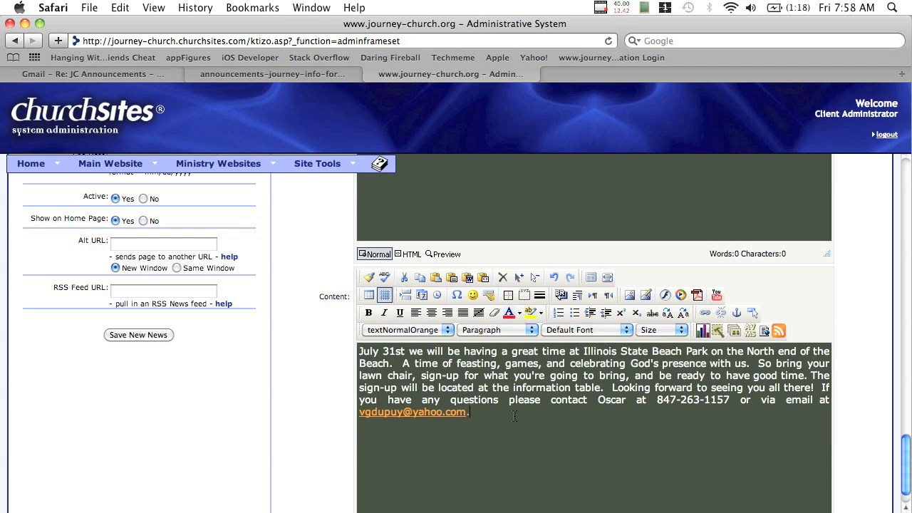
Add three line breaks above the announcement paragraph
click(359, 352)
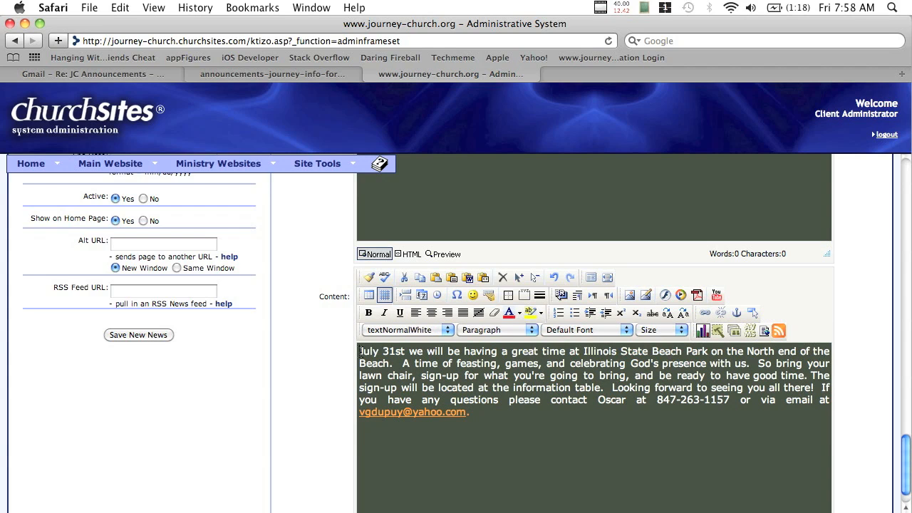
click(560, 295)
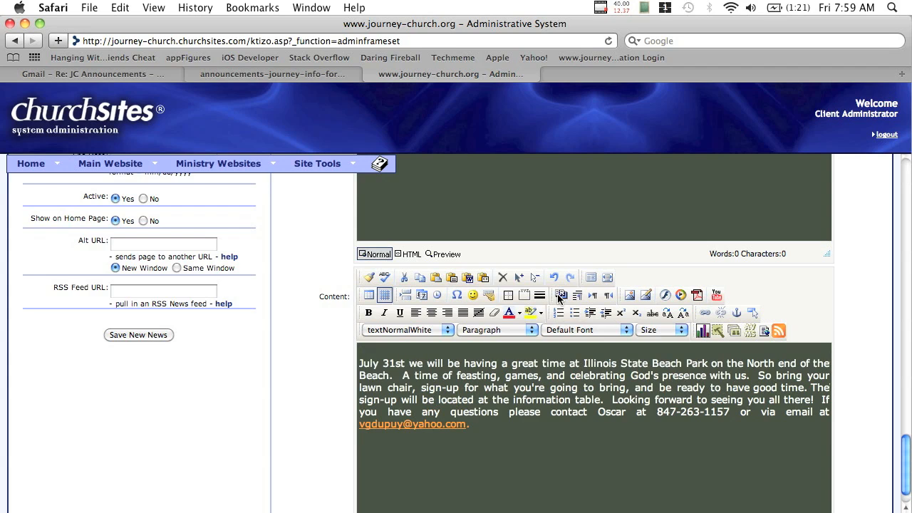
click(560, 295)
click(561, 295)
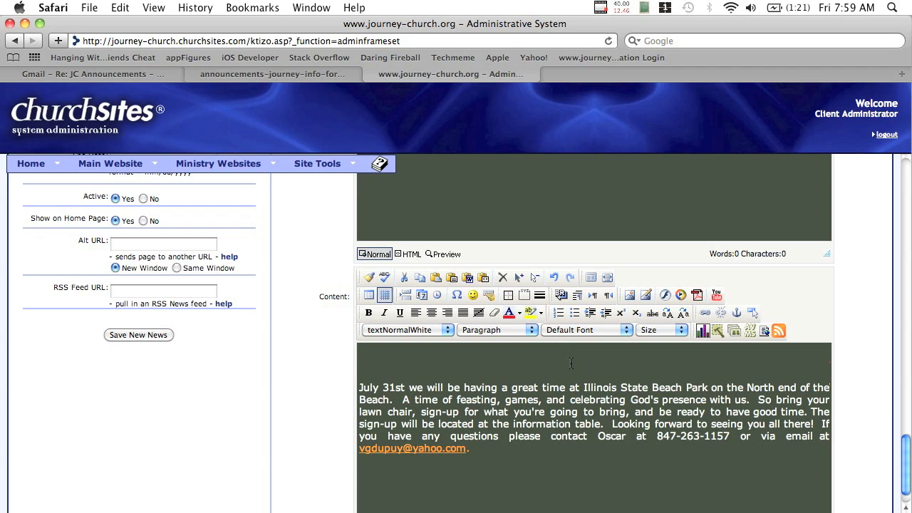
Start an image insert and pick campfire1.jpg from the Desktop as the file to upload
click(646, 297)
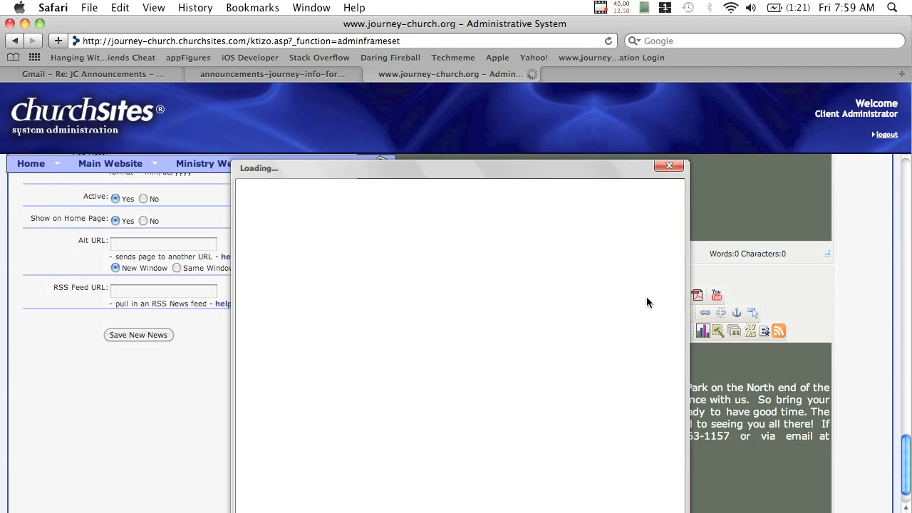
drag(594, 181, 591, 106)
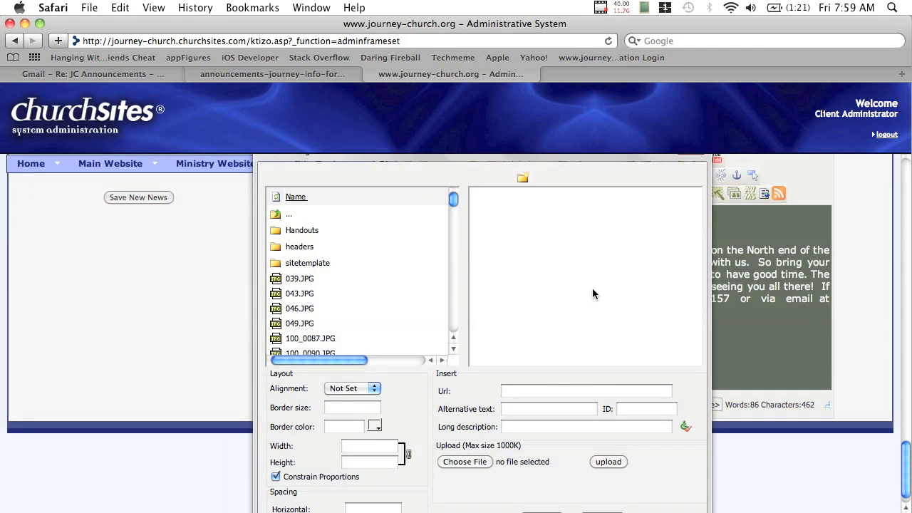
click(463, 461)
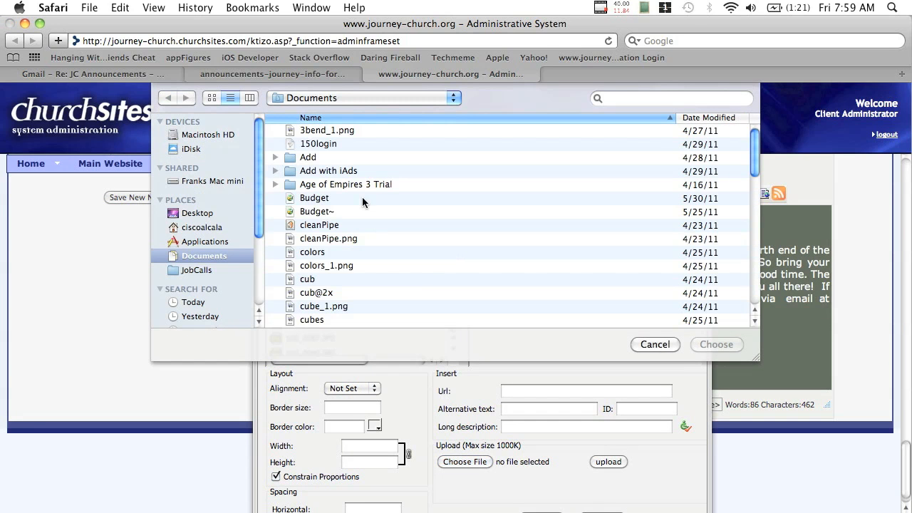
click(199, 213)
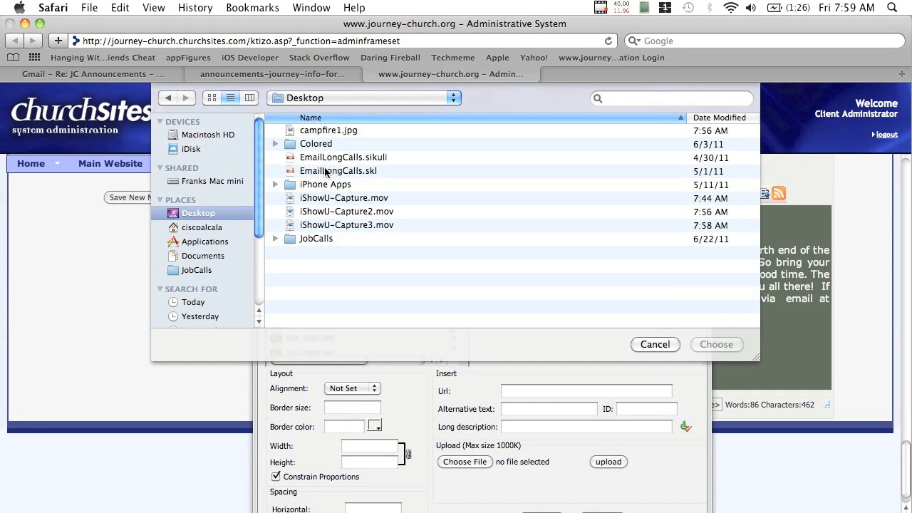
click(336, 129)
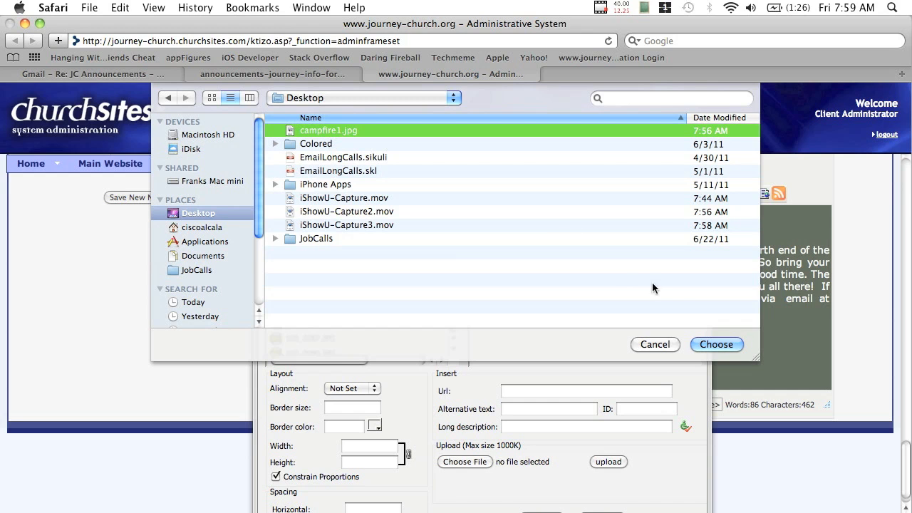
click(714, 344)
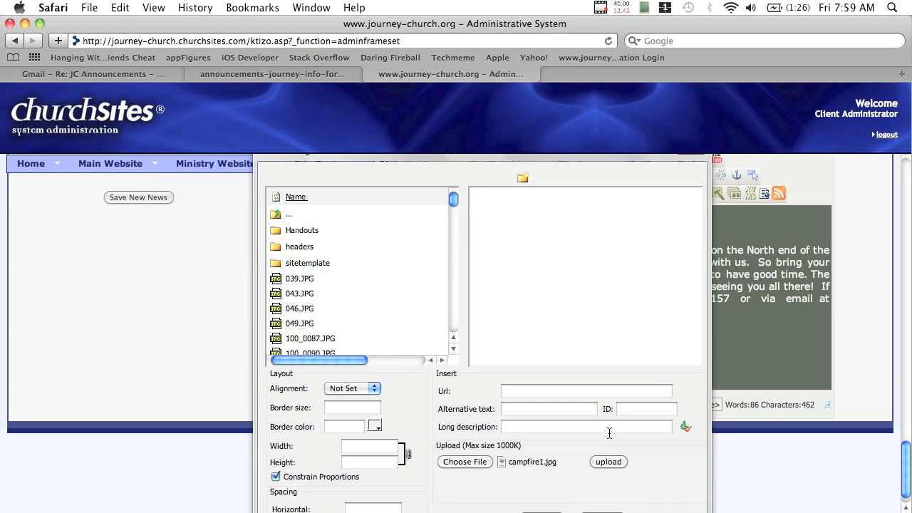
Upload campfire1.jpg (25.50 KB) and insert it at 320×302 into the news content
click(609, 462)
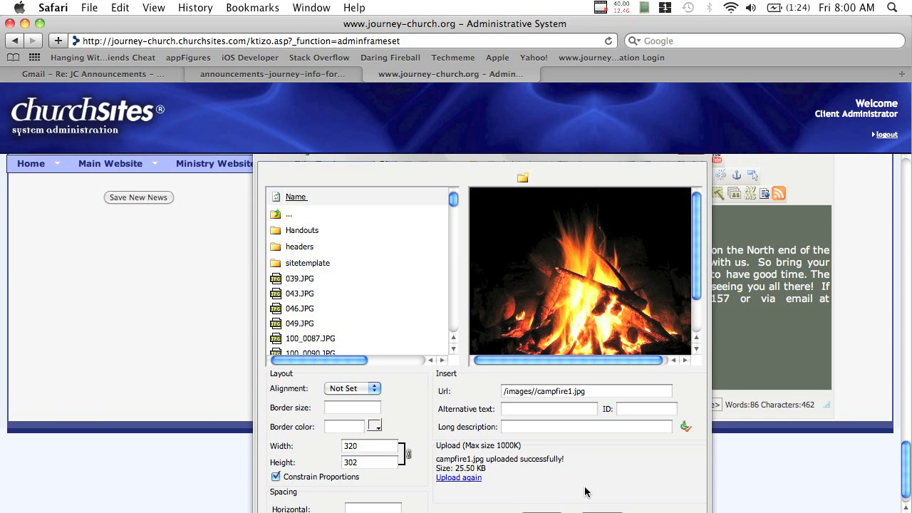
scroll(584, 491, down, 2)
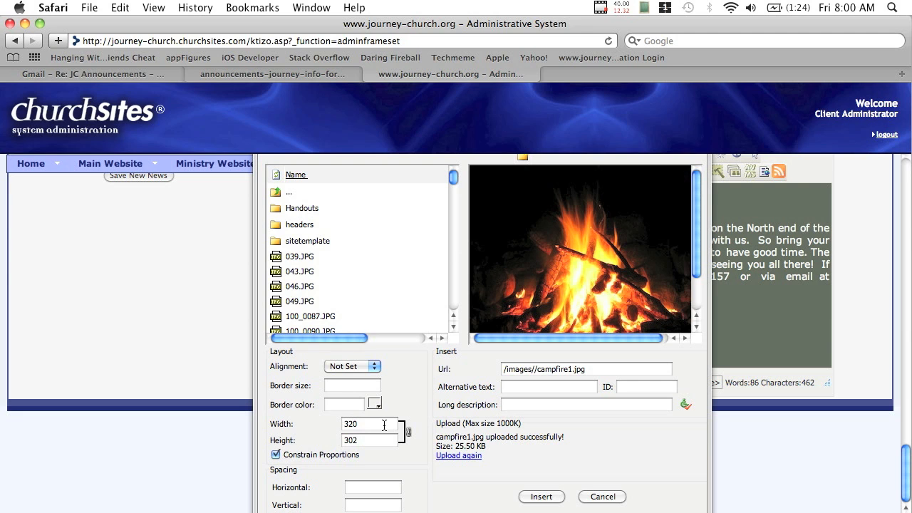
click(543, 499)
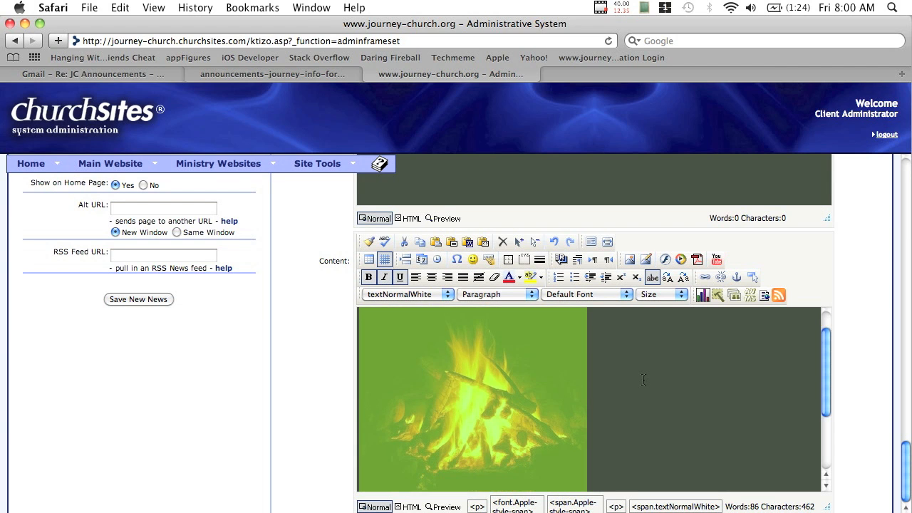
Align the campfire picture to center above the July 31st announcement text
scroll(643, 379, down, 5)
scroll(643, 379, up, 3)
scroll(643, 379, up, 1)
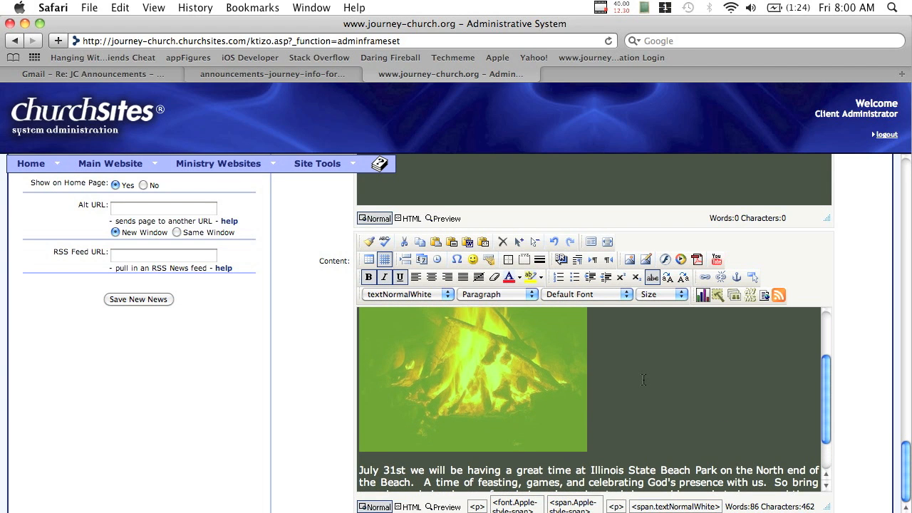
click(433, 282)
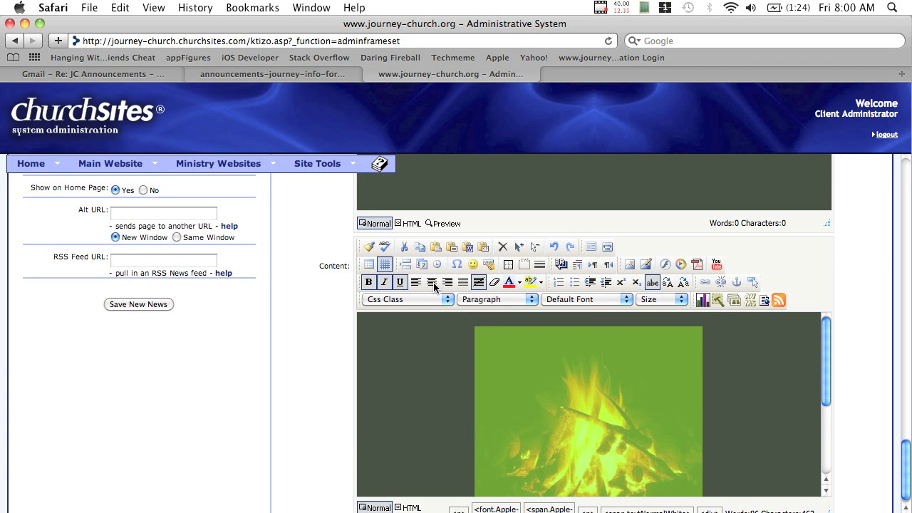
click(762, 391)
scroll(761, 392, down, 5)
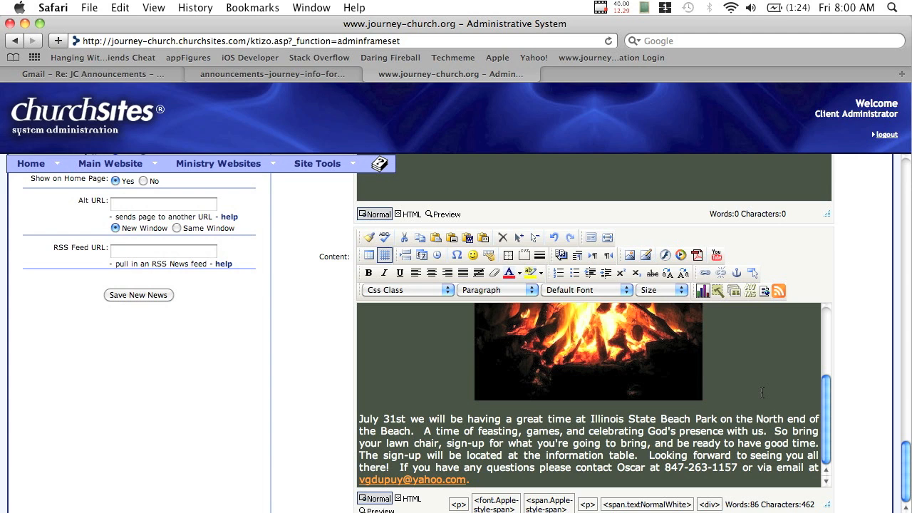
scroll(762, 392, up, 5)
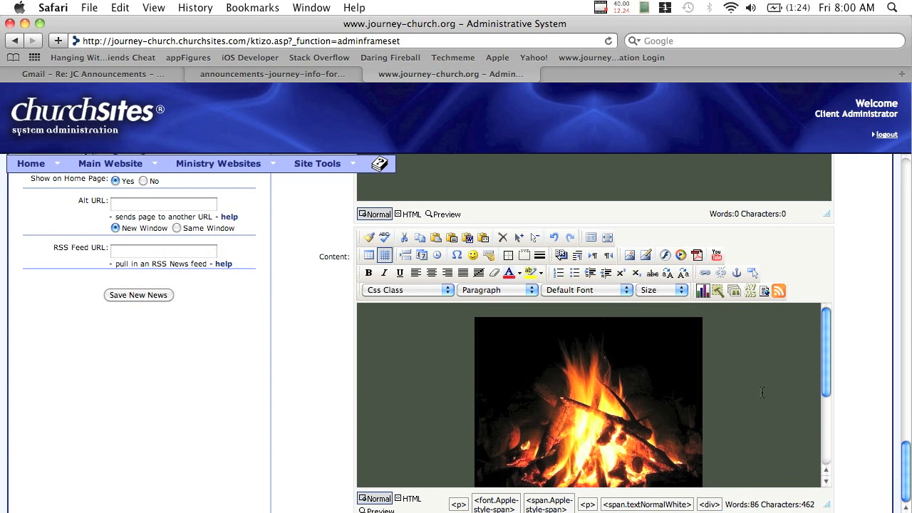
scroll(296, 374, up, 15)
scroll(296, 373, down, 8)
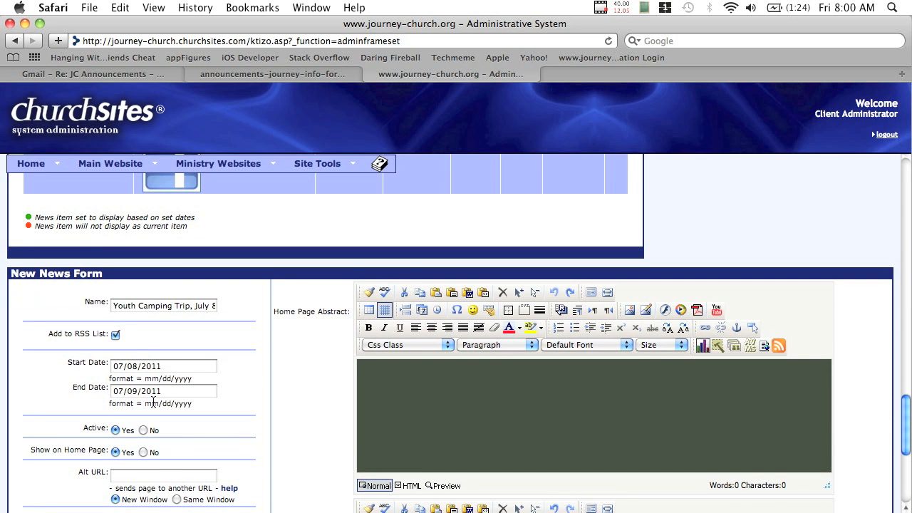
scroll(298, 407, down, 5)
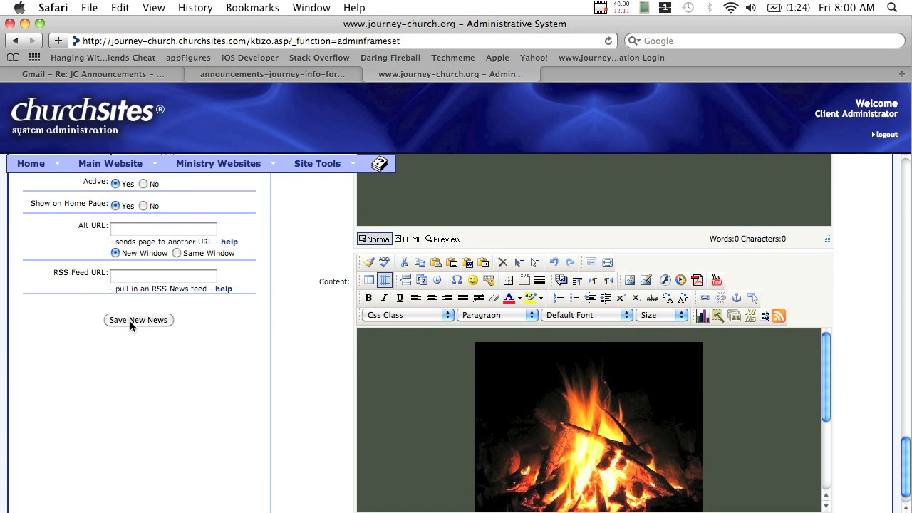
Save the Youth Camping Trip news item and open a new browser tab
click(130, 321)
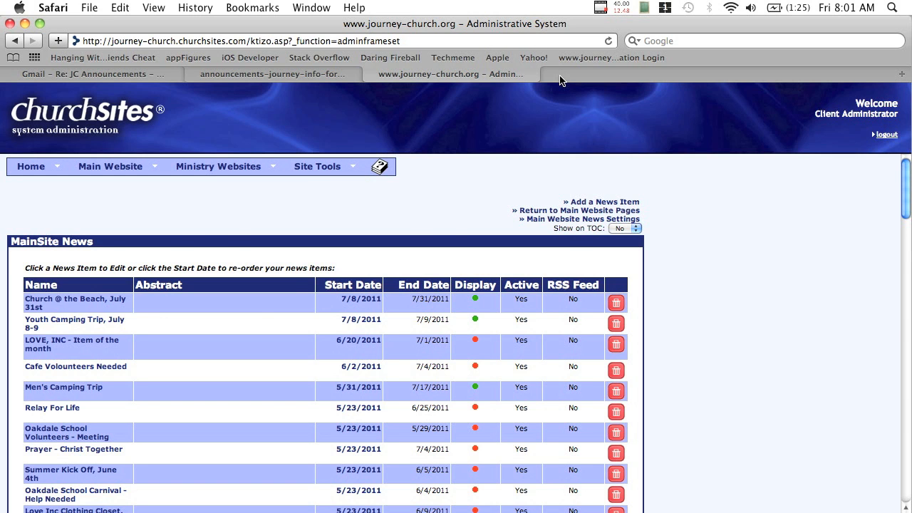
key(super+t)
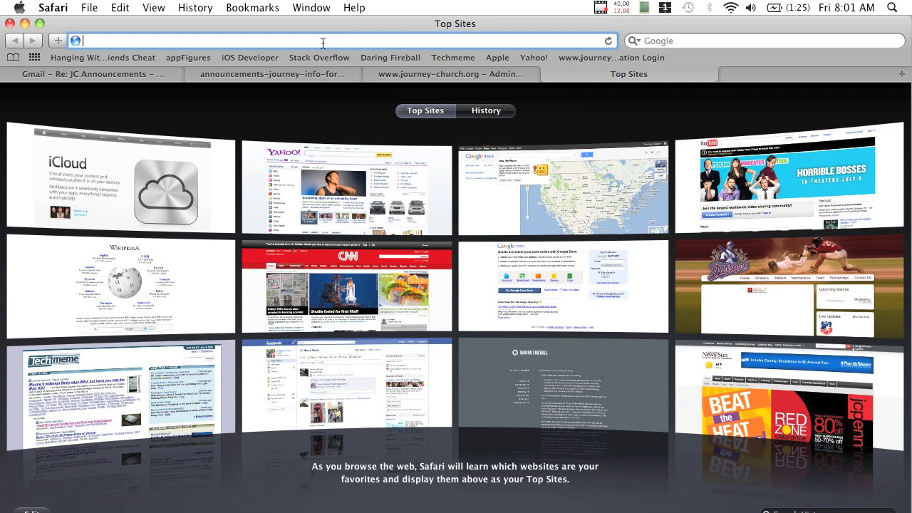
View the Youth Camping Trip, July 8-9 page on journey-church.org, then return to the Admin tab
text(journey-church.org/)
key(Return)
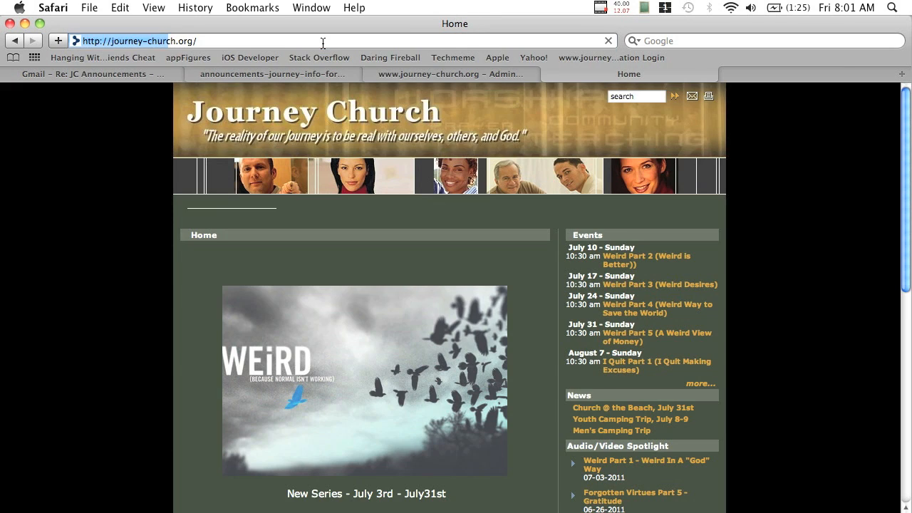
scroll(674, 230, down, 5)
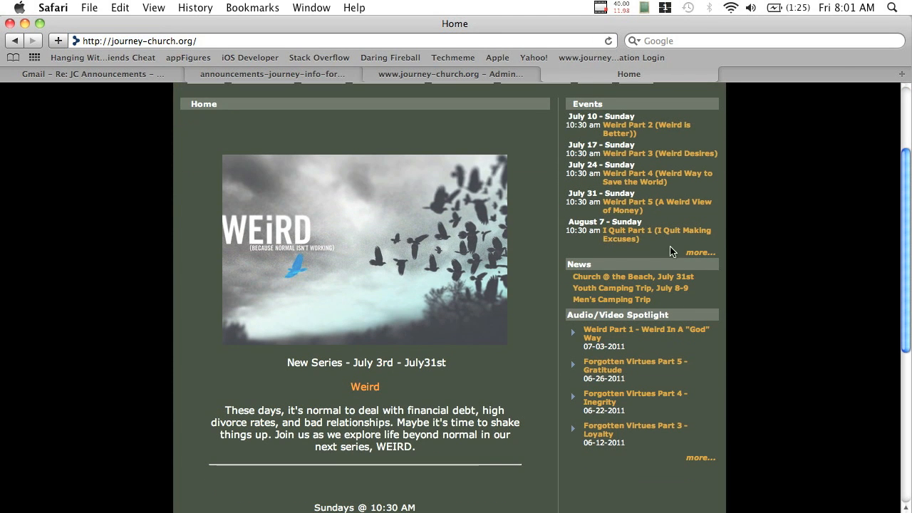
click(654, 290)
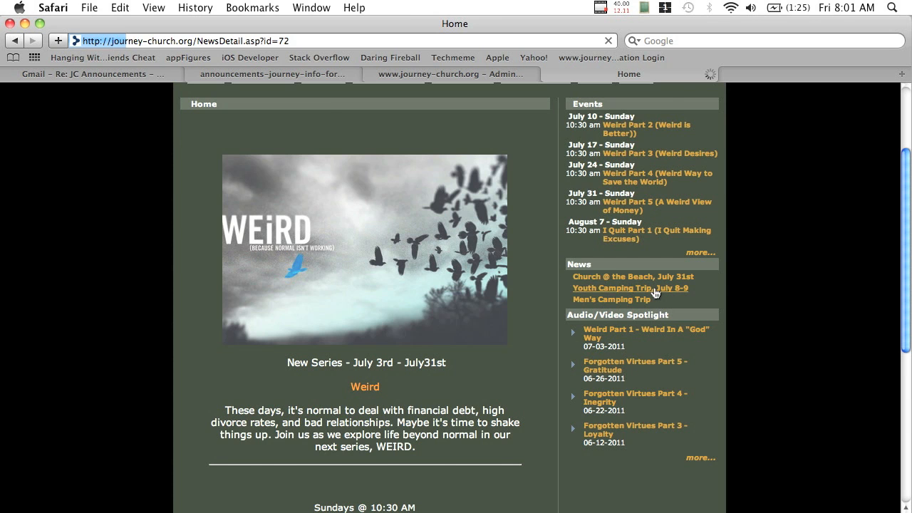
scroll(628, 312, down, 3)
scroll(627, 314, down, 2)
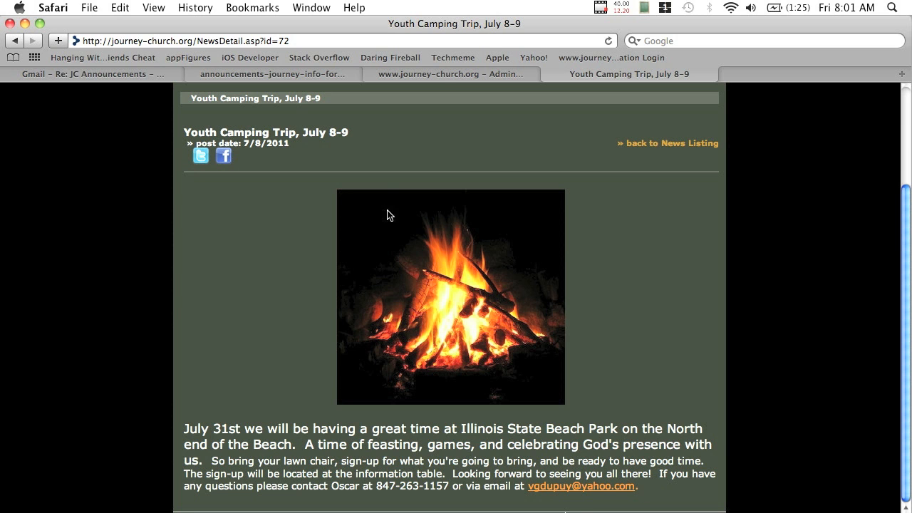
click(444, 72)
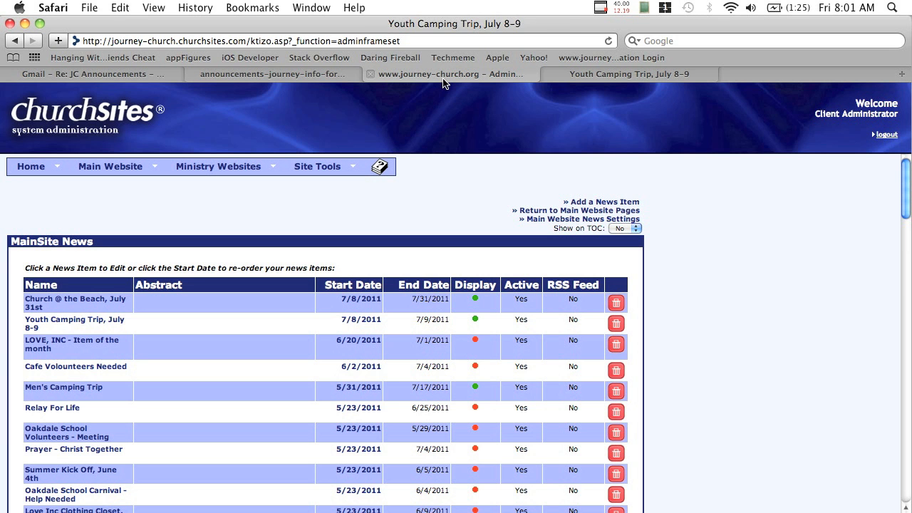
Edit the Youth Camping Trip item and restyle its whole event text textNormalWhite
click(41, 325)
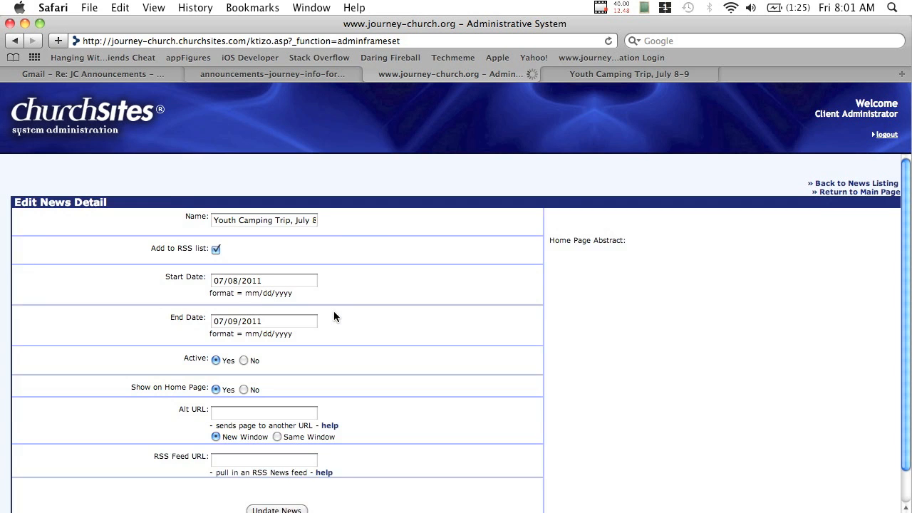
scroll(334, 311, down, 5)
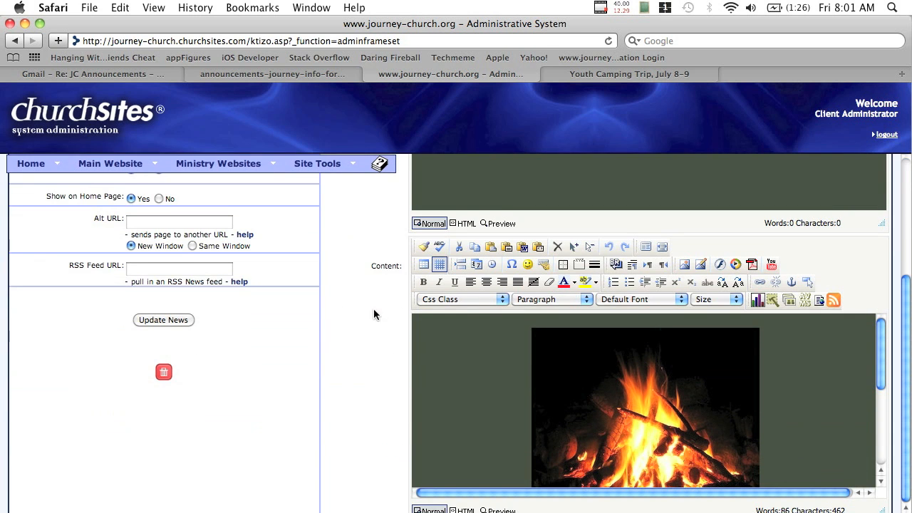
scroll(483, 373, down, 3)
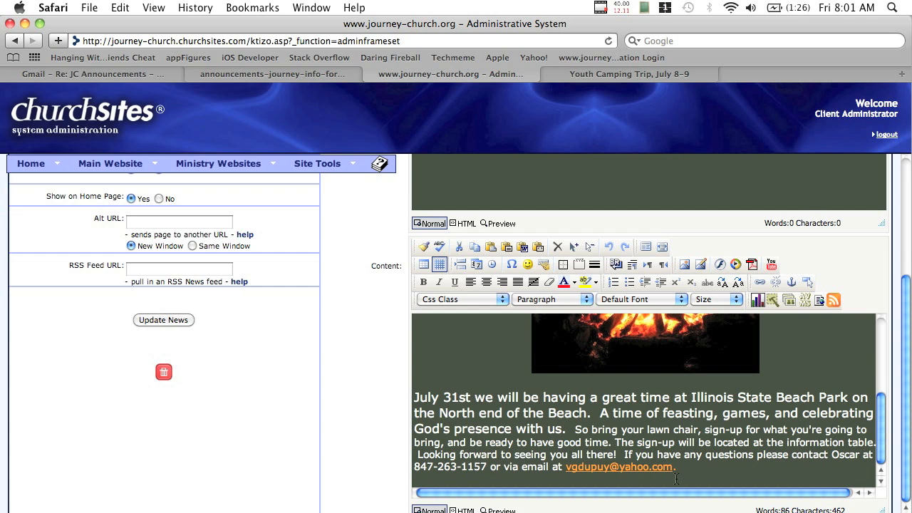
drag(680, 471, 412, 396)
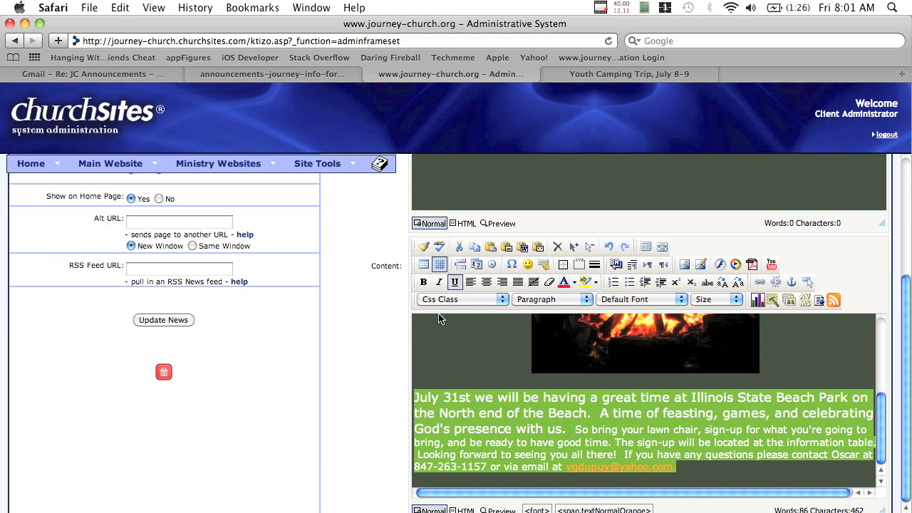
click(470, 296)
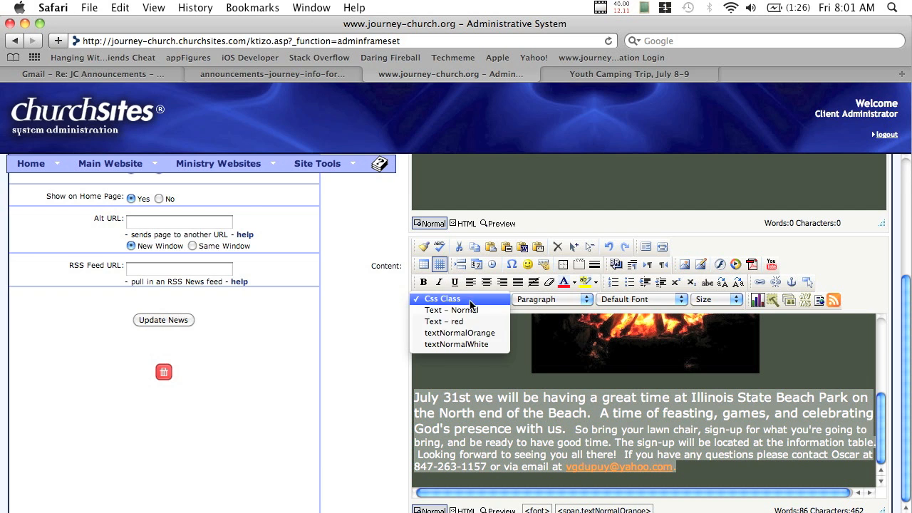
click(478, 344)
click(522, 456)
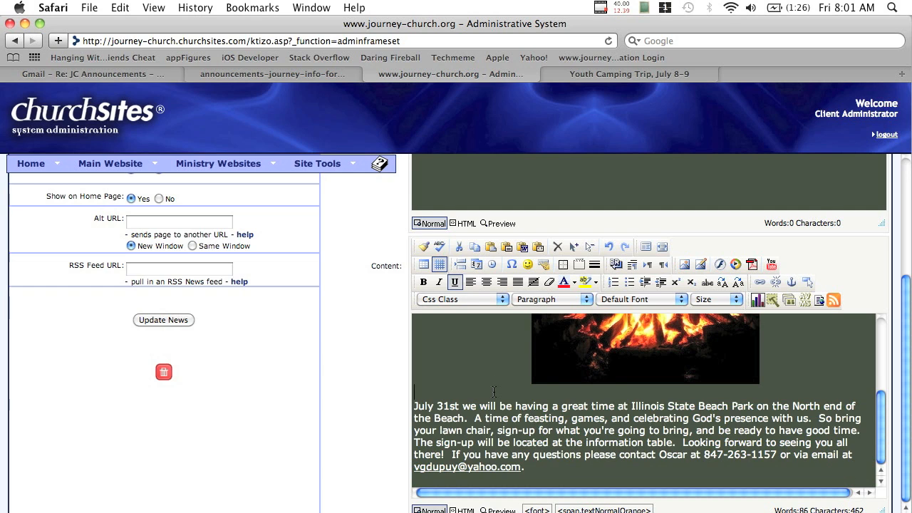
Make the contact e-mail address textNormalOrange and update the news item
drag(525, 468, 417, 470)
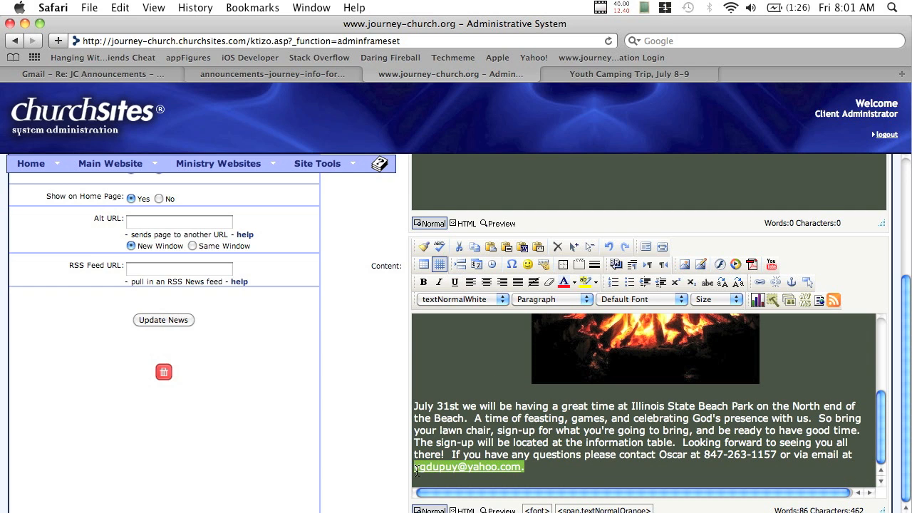
click(471, 299)
click(474, 288)
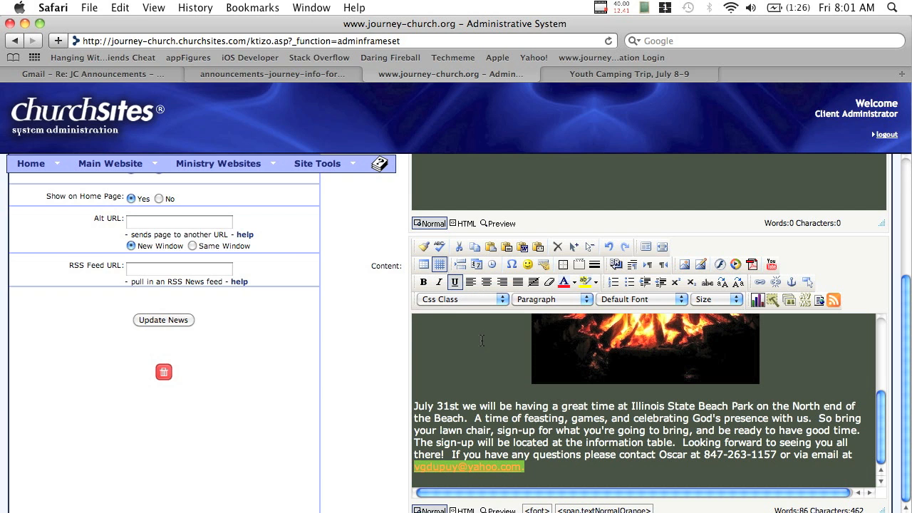
click(164, 320)
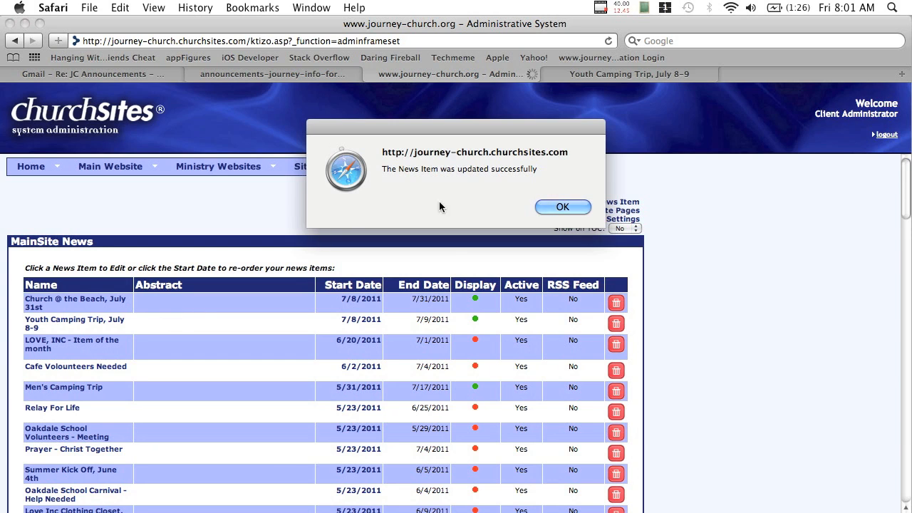
Dismiss the update alert and reload the public Youth Camping Trip page
click(570, 208)
click(617, 75)
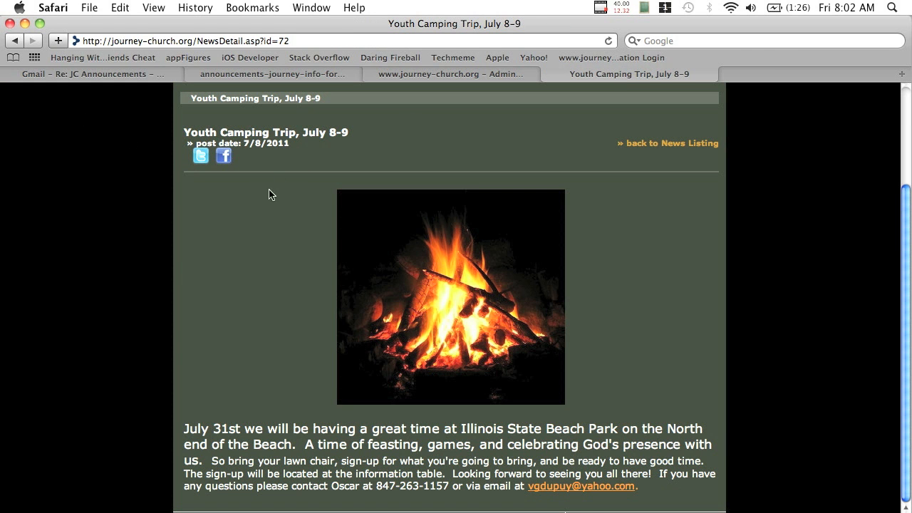
click(608, 43)
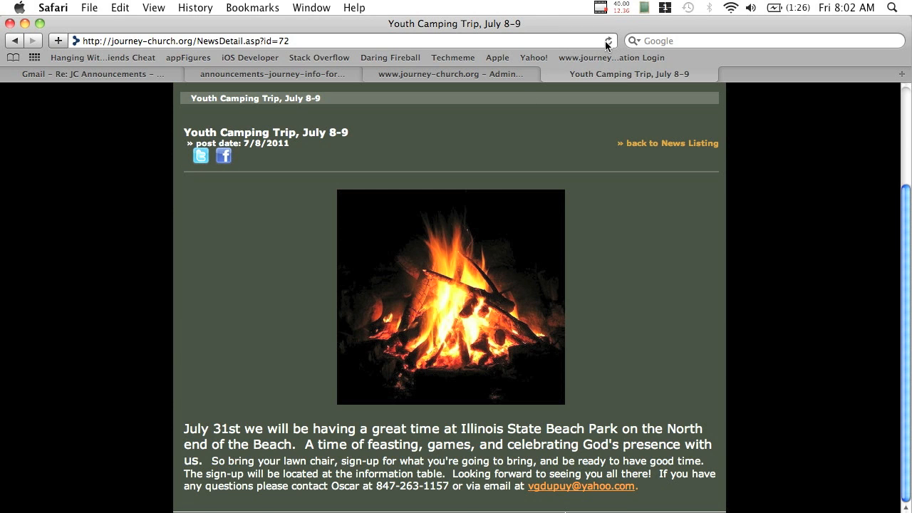